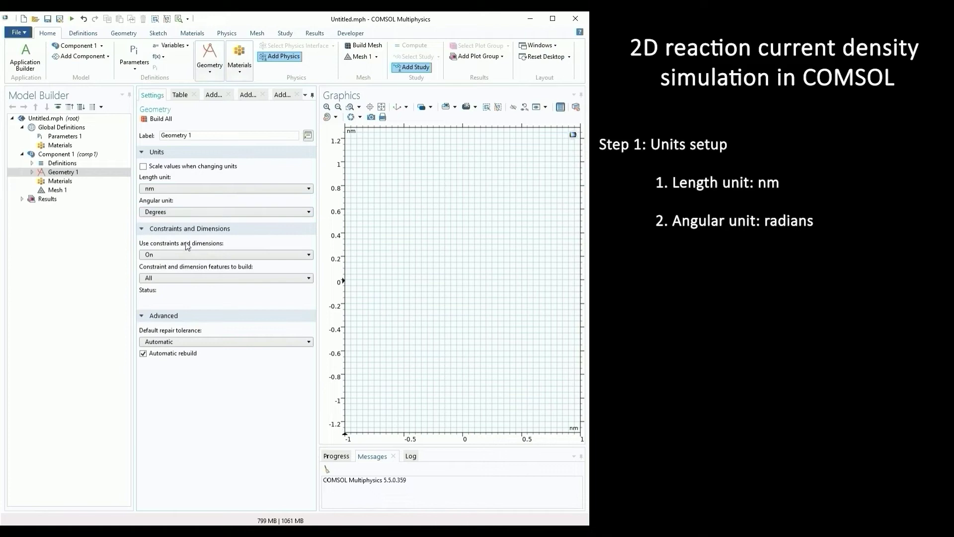
Set the geometry's angular unit to Radians.
left_click(192, 213)
left_click(191, 232)
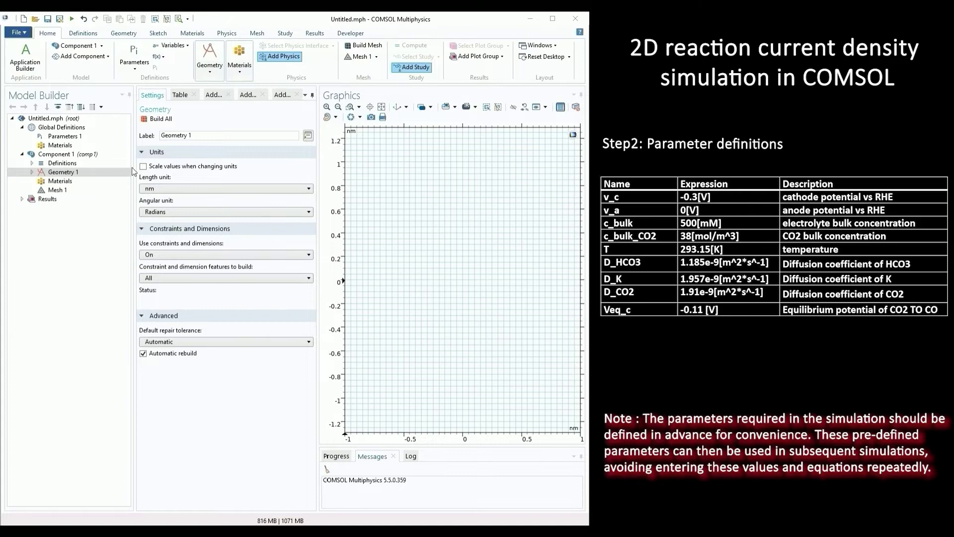
Fill the Parameters 1 table with the predefined parameters v_c, v_a, c_bulk, c_bulk_CO2, T, D_HCO3, D_K, D_CO2 and Veq_c.
left_click(88, 138)
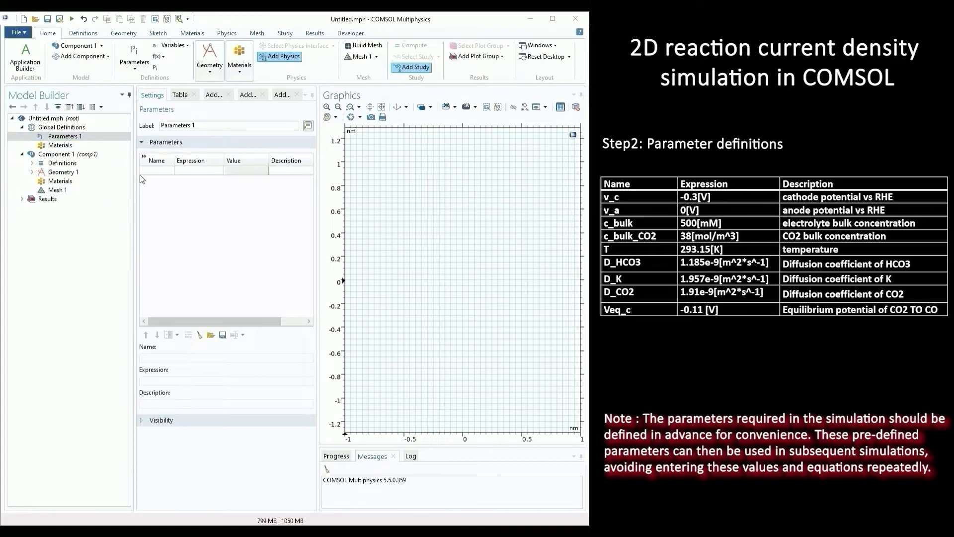
left_click(148, 171)
right_click(149, 170)
left_click(175, 252)
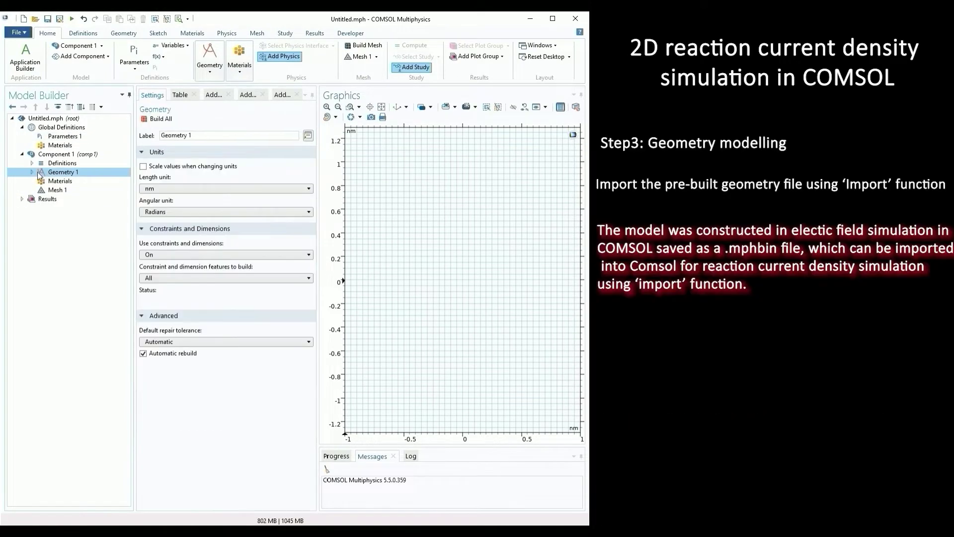
Import the pre-built geometry from "nanostar geometry file.mphbin" into Geometry 1.
right_click(53, 172)
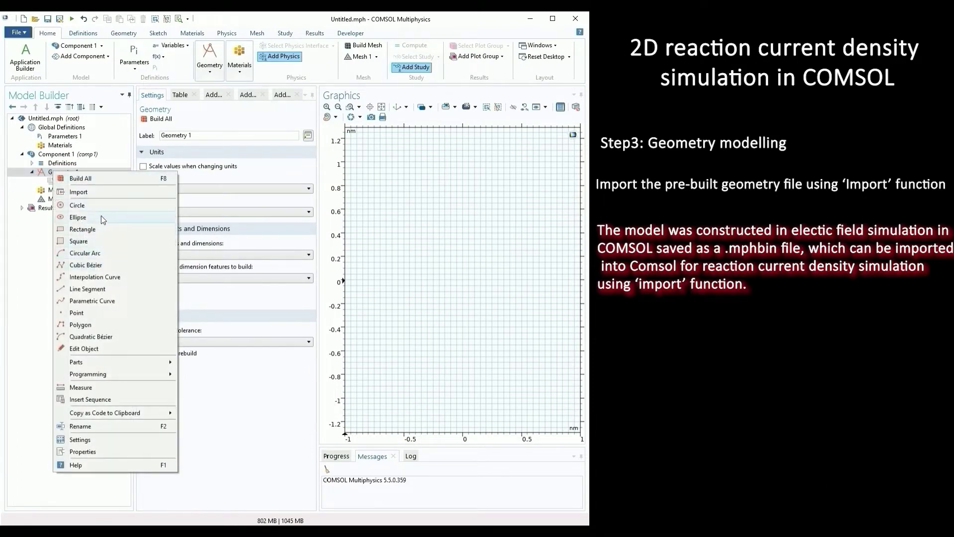
left_click(82, 191)
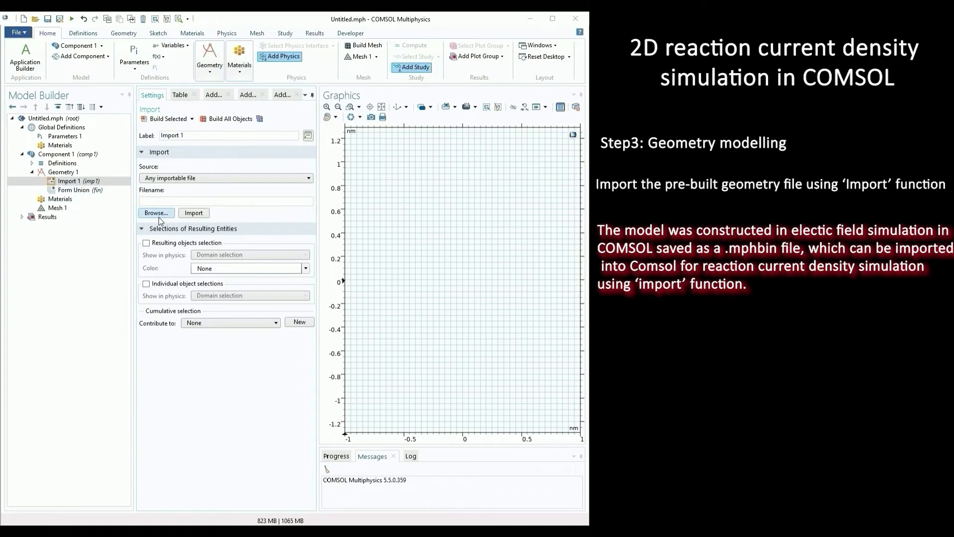
left_click(157, 213)
left_click(182, 84)
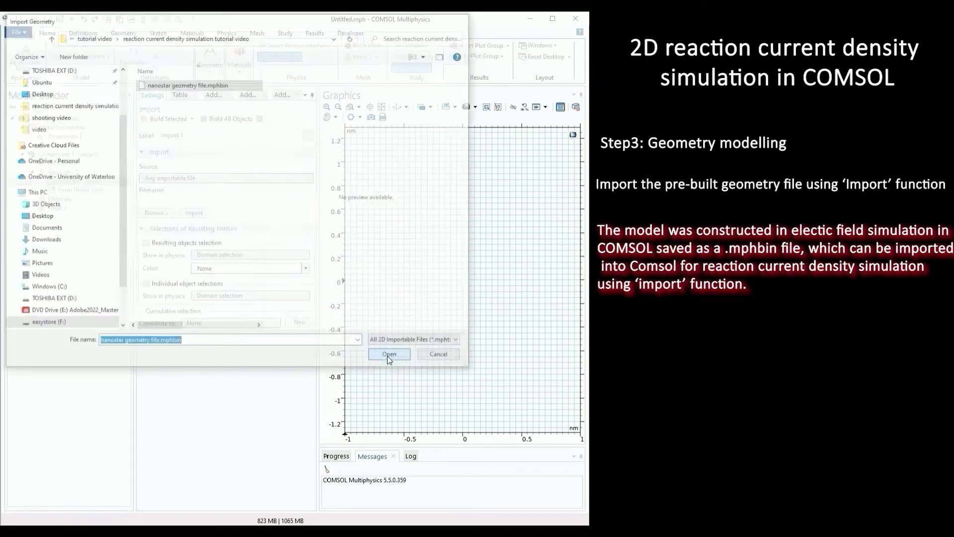
left_click(391, 357)
left_click(193, 214)
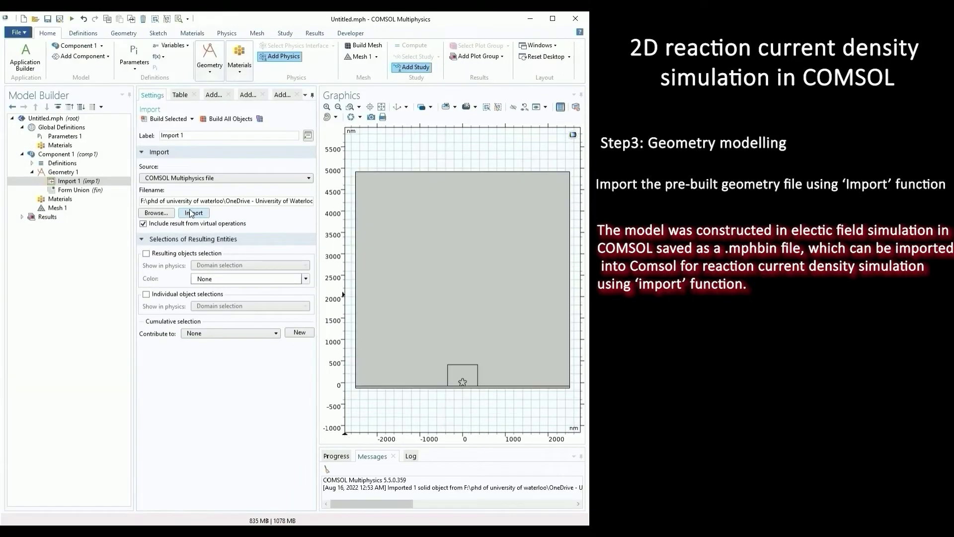
scroll(464, 337, "up", 4)
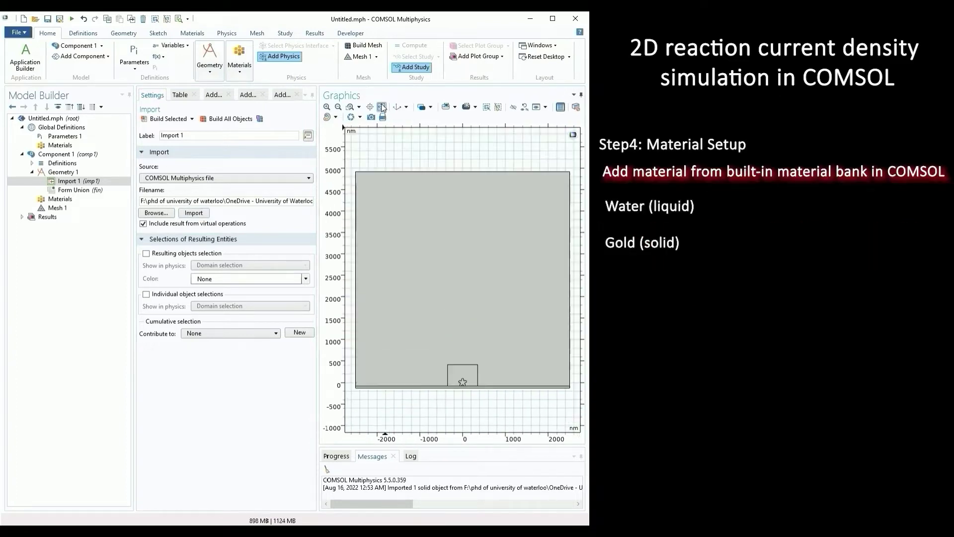
Search the material library for H2O and add H2O (water) [liquid] to Component 1.
left_click(60, 199)
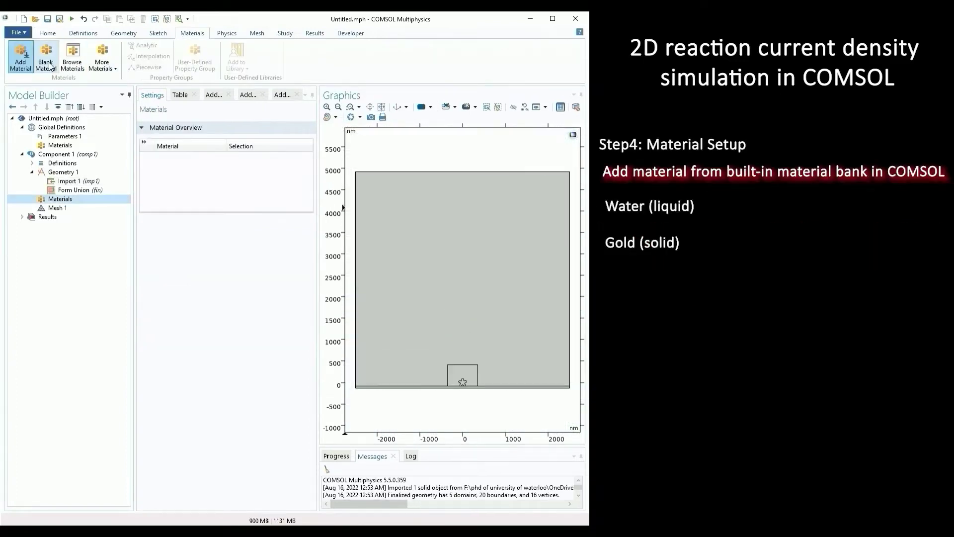
left_click(20, 63)
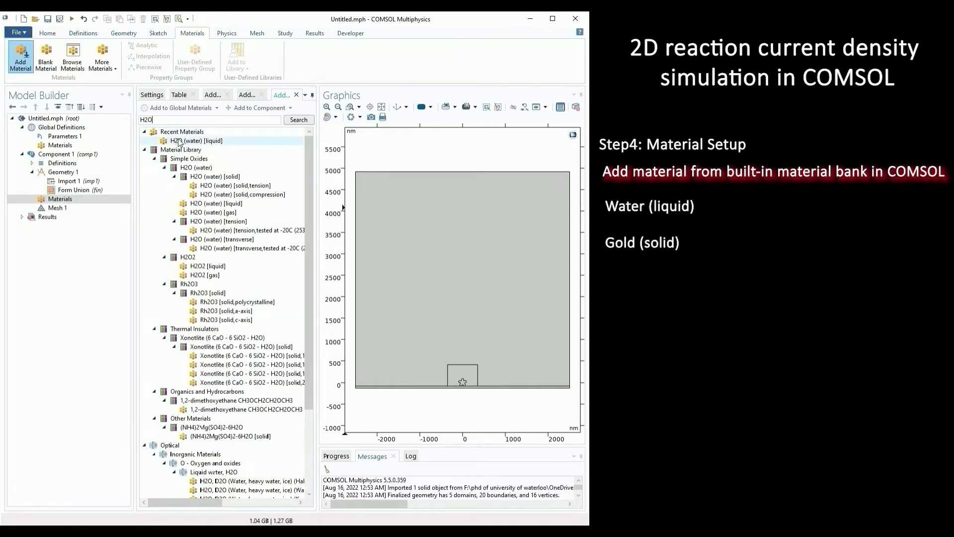
double_click(214, 204)
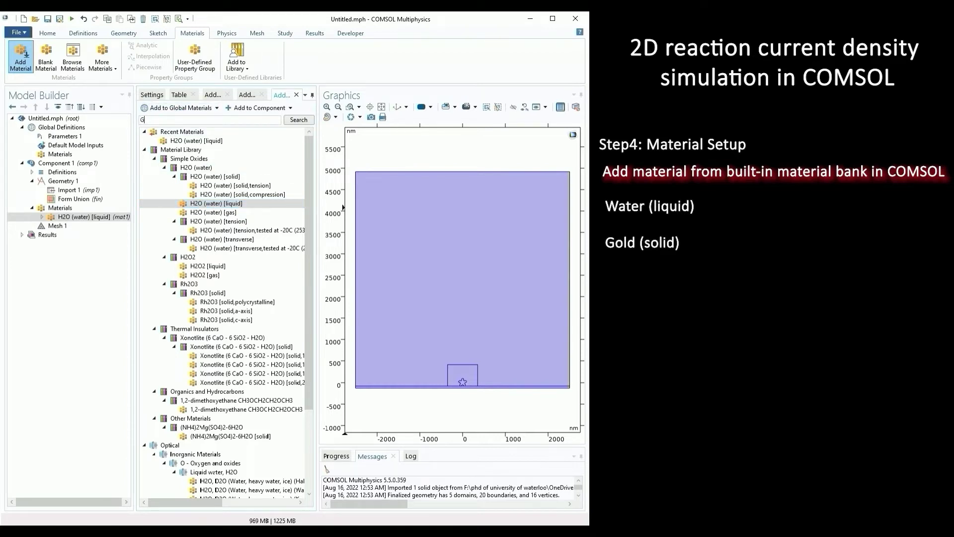
Search the material library for GOLD and add Gold [solid] to Component 1.
key("Return")
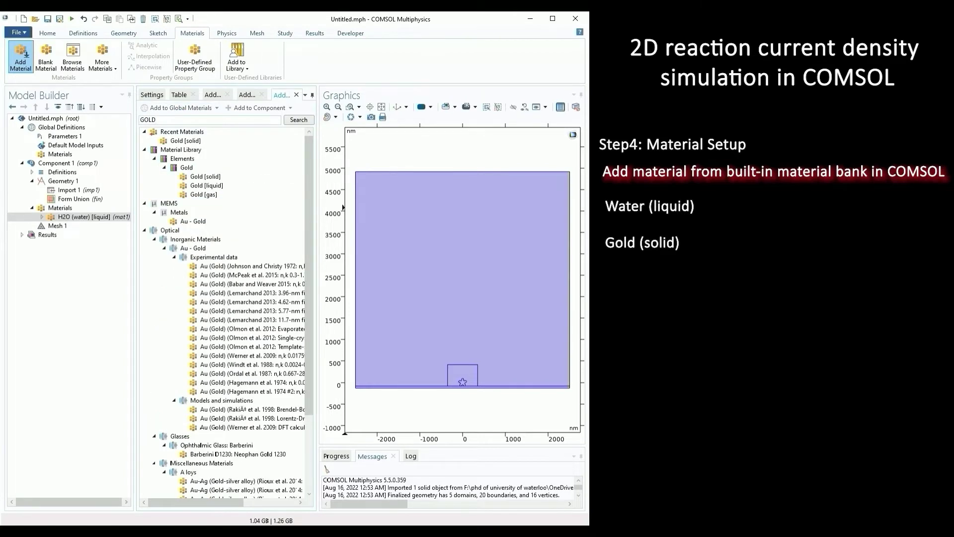
left_click(213, 178)
double_click(213, 178)
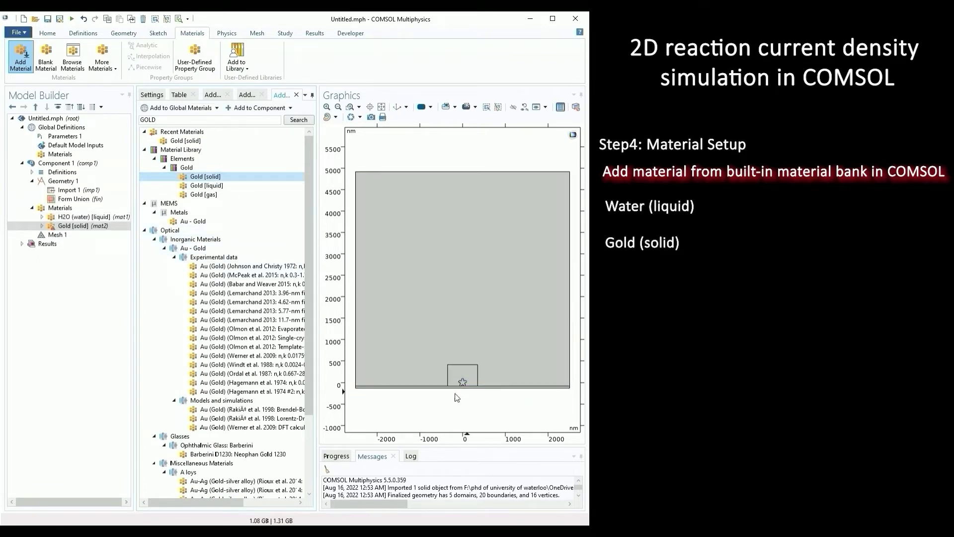
middle_click_drag(458, 389, 458, 228)
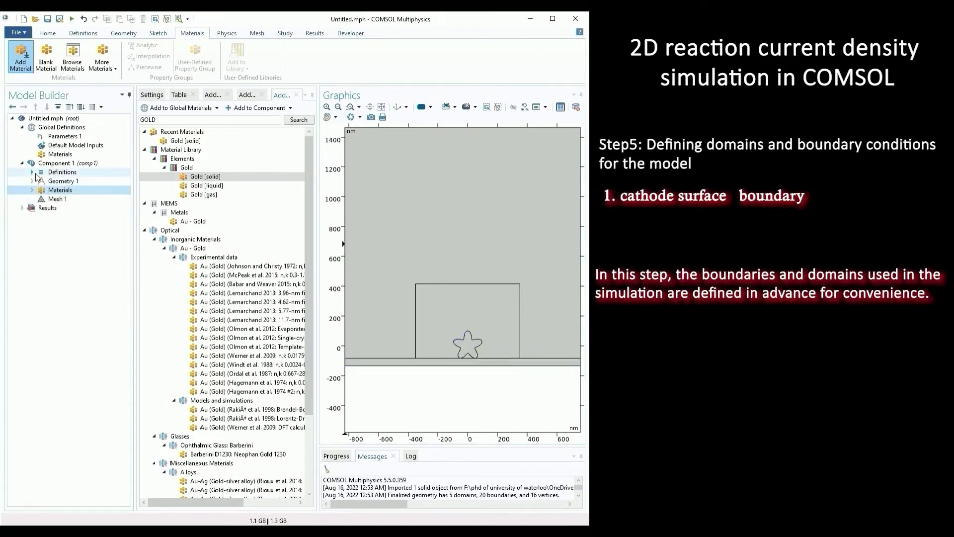
Create an explicit selection labelled "cathode surface" under Definitions, with its geometric entity level set to Boundary.
left_click(32, 172)
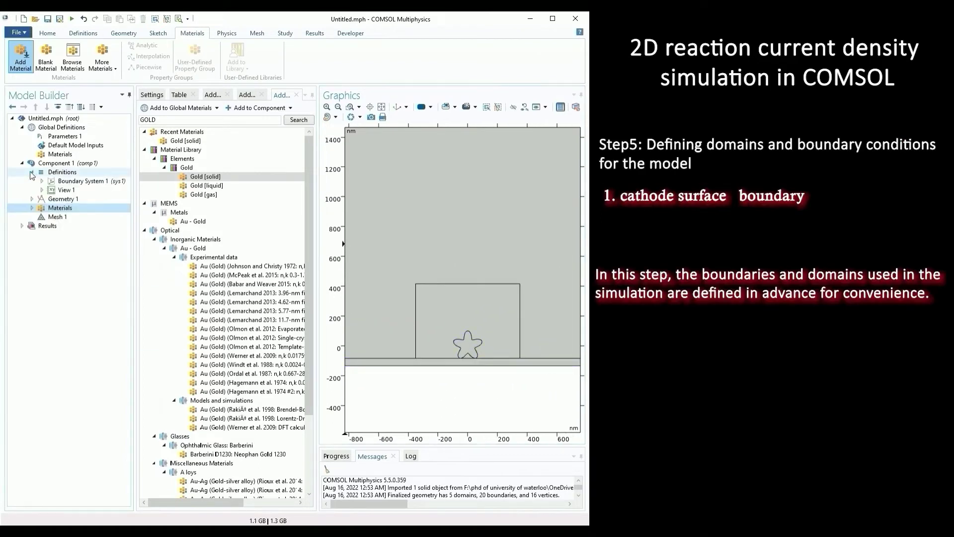
right_click(51, 173)
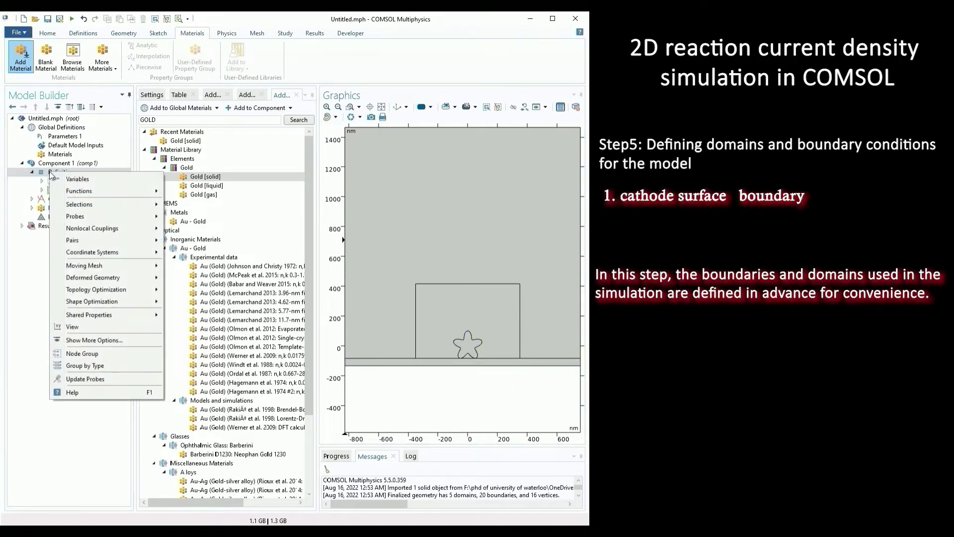
mouse_move(124, 209)
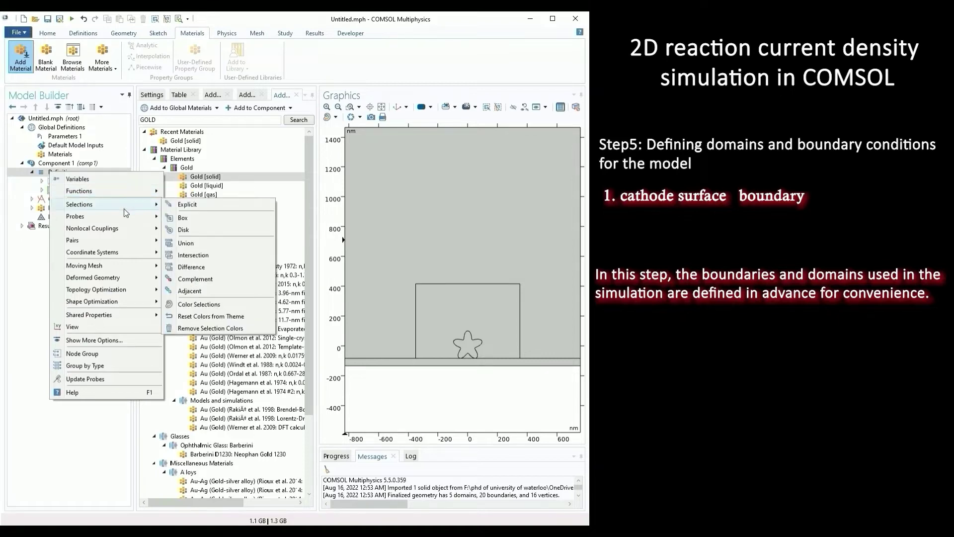
left_click(191, 205)
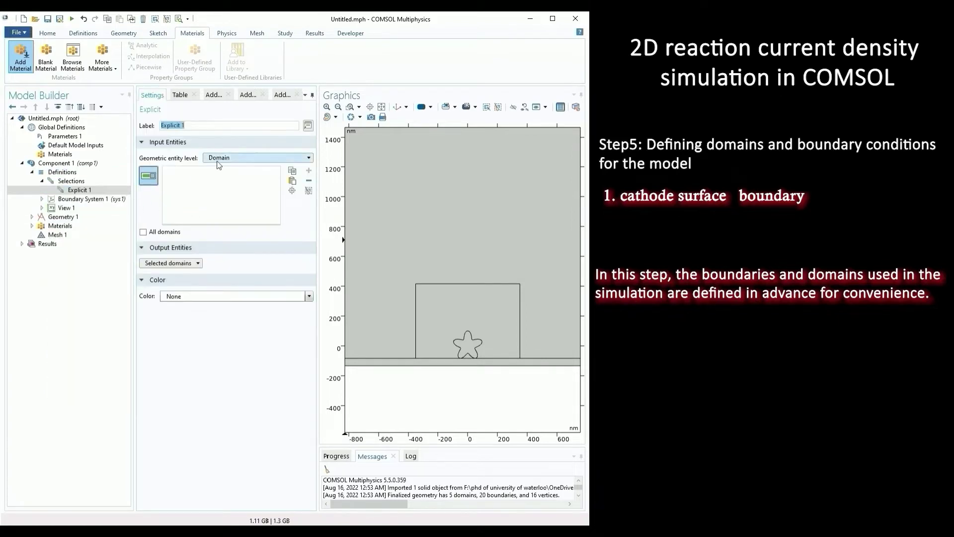
type("cathode s")
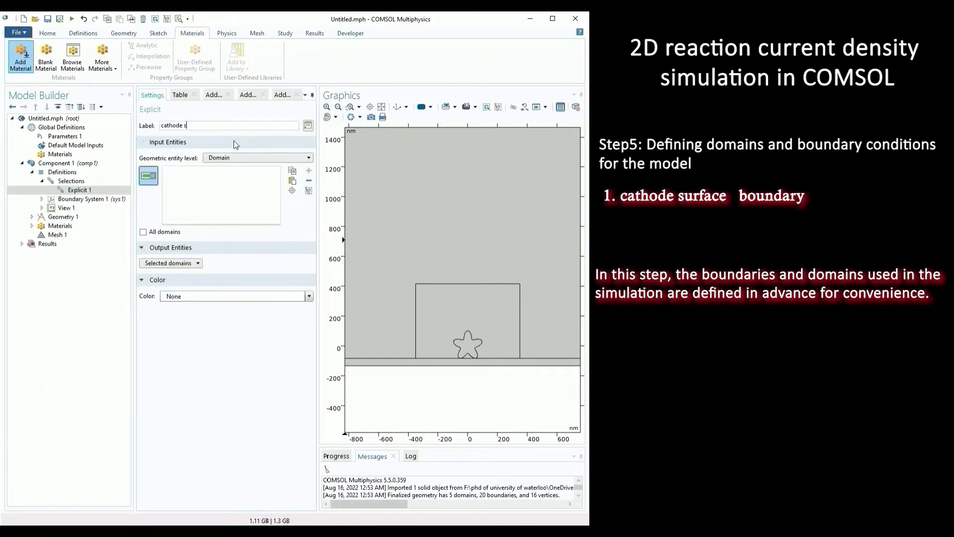
type("urface")
left_click(230, 158)
left_click(218, 173)
Add the nanostar's outline curves and the base line segments on both sides of it to the cathode surface selection.
scroll(466, 325, "up", 5)
left_click(465, 325)
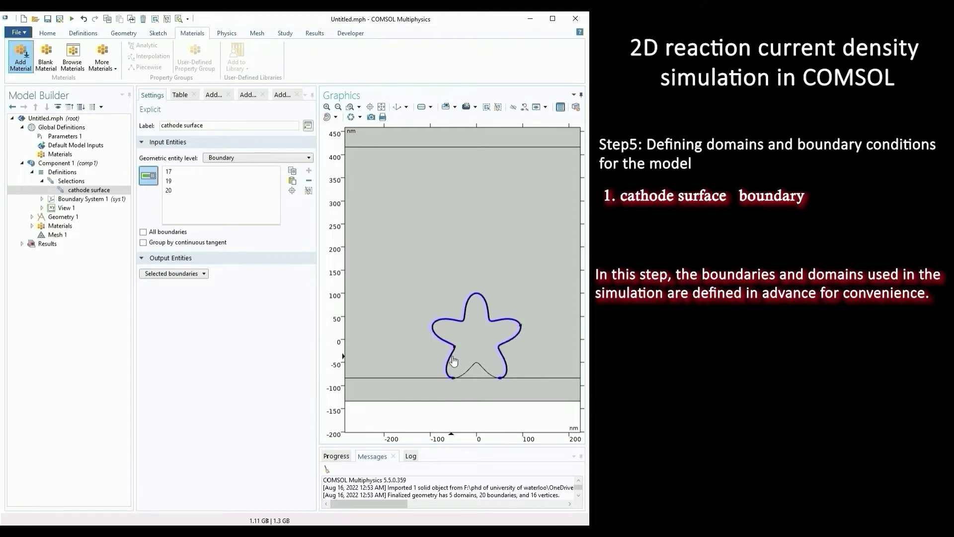
left_click(471, 372)
left_click(477, 378)
left_click(423, 376)
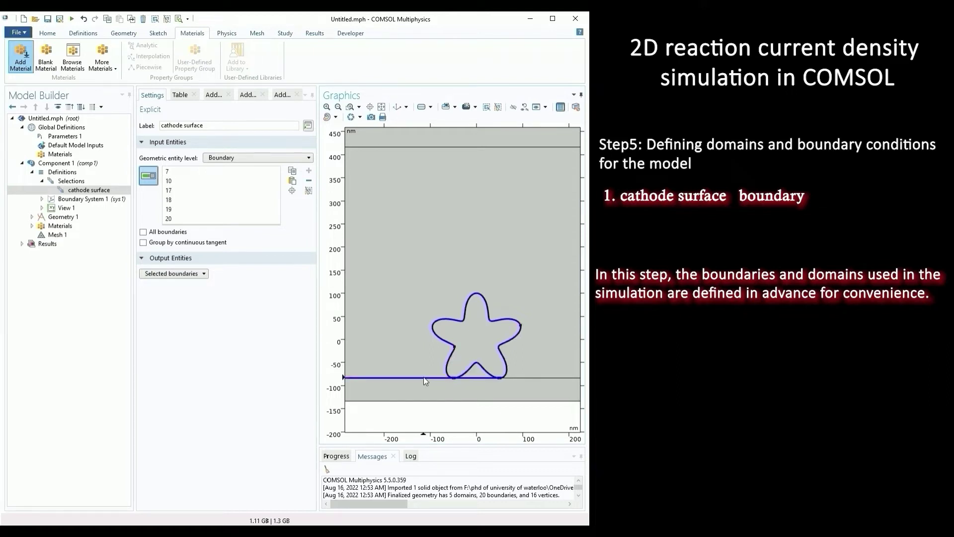
left_click(525, 383)
Add the outer segments of the base line and the bottom and end edges of the thin substrate strip to the cathode surface selection.
scroll(529, 365, "down", 4)
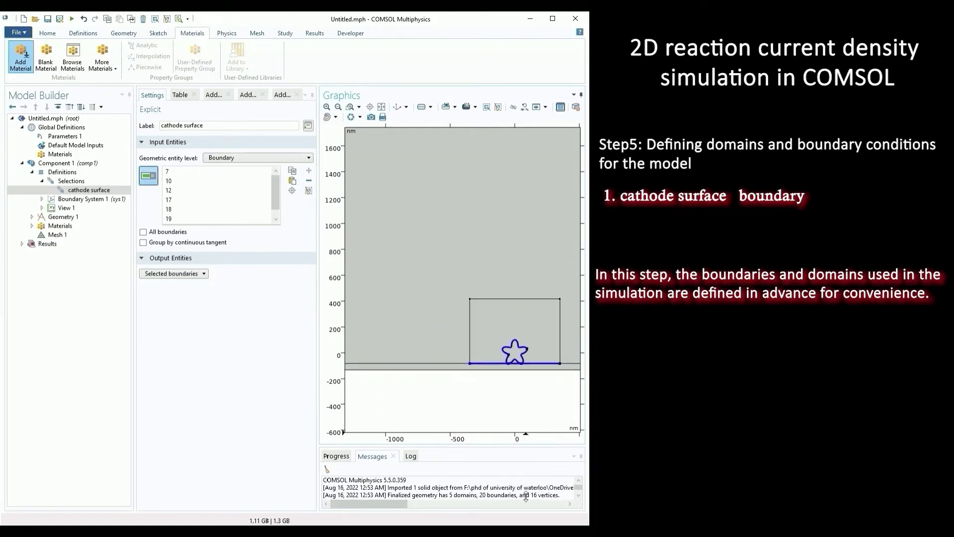
left_click(454, 363)
scroll(454, 363, "down", 5)
left_click(526, 364)
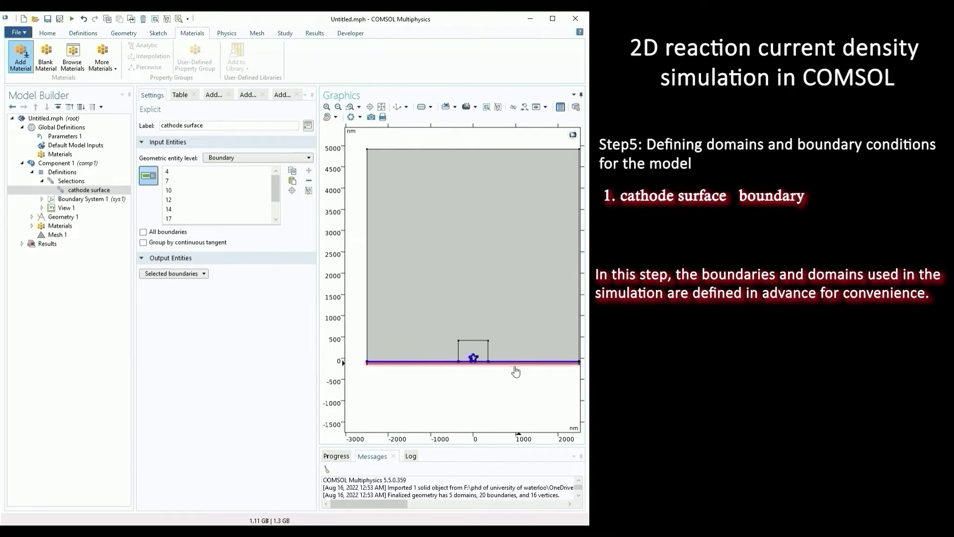
left_click(516, 366)
scroll(347, 363, "up", 5)
left_click(440, 362)
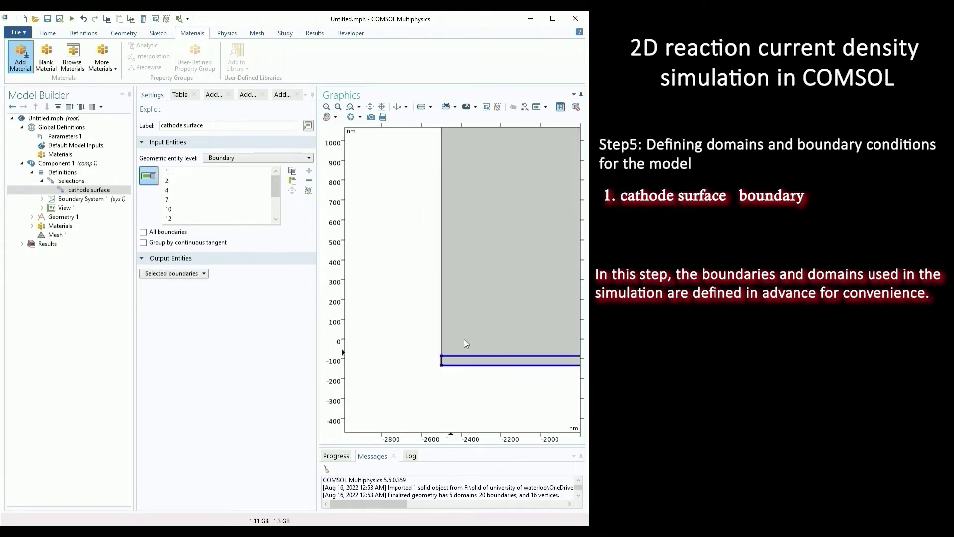
right_click_drag(522, 324, 306, 337)
right_click_drag(576, 342, 311, 341)
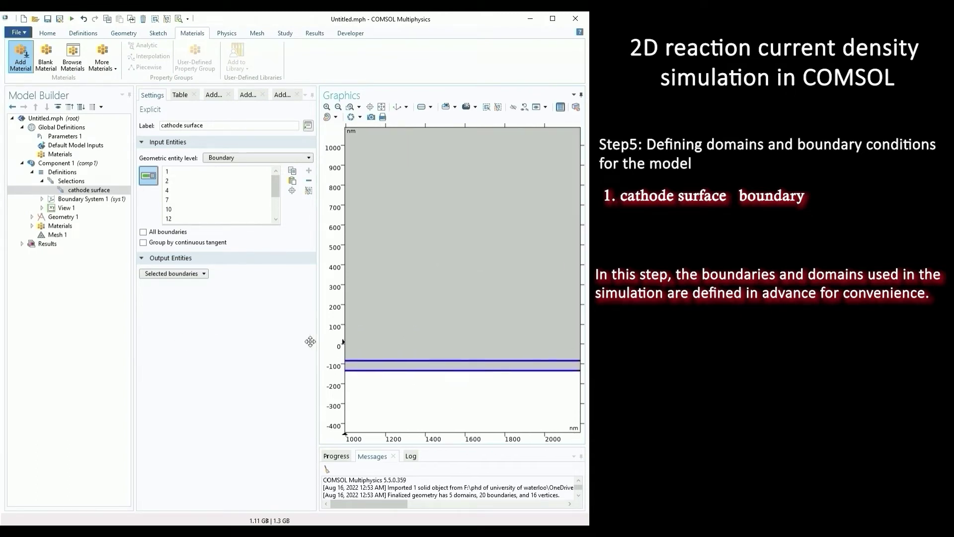
right_click_drag(447, 339, 340, 346)
scroll(495, 382, "down", 4)
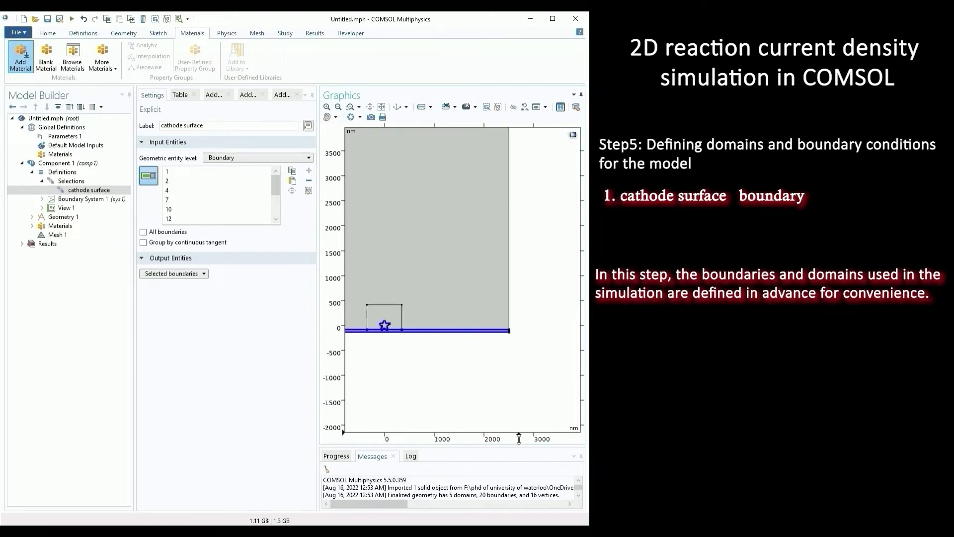
left_click(382, 107)
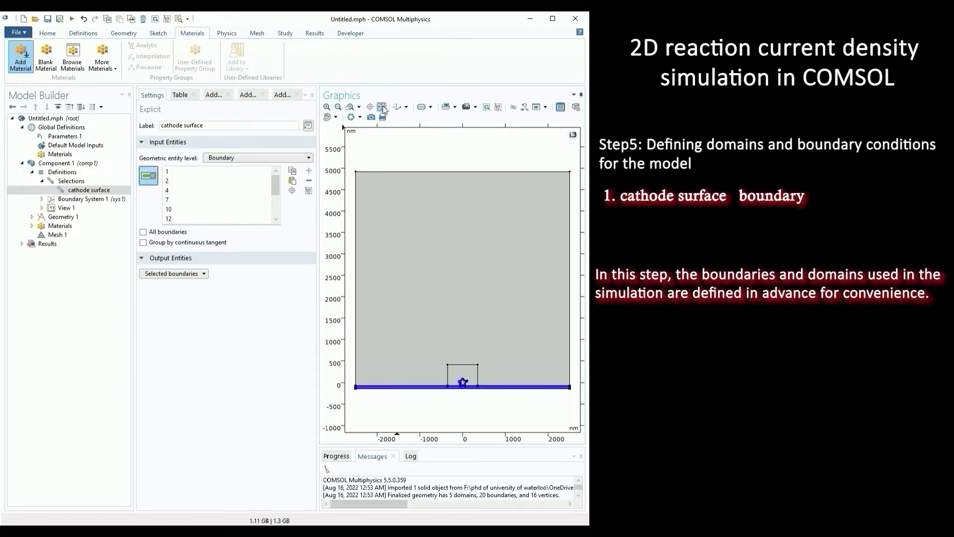
Create an explicit boundary selection labelled "anode surface" containing the top edge of the large electrolyte domain.
right_click(89, 182)
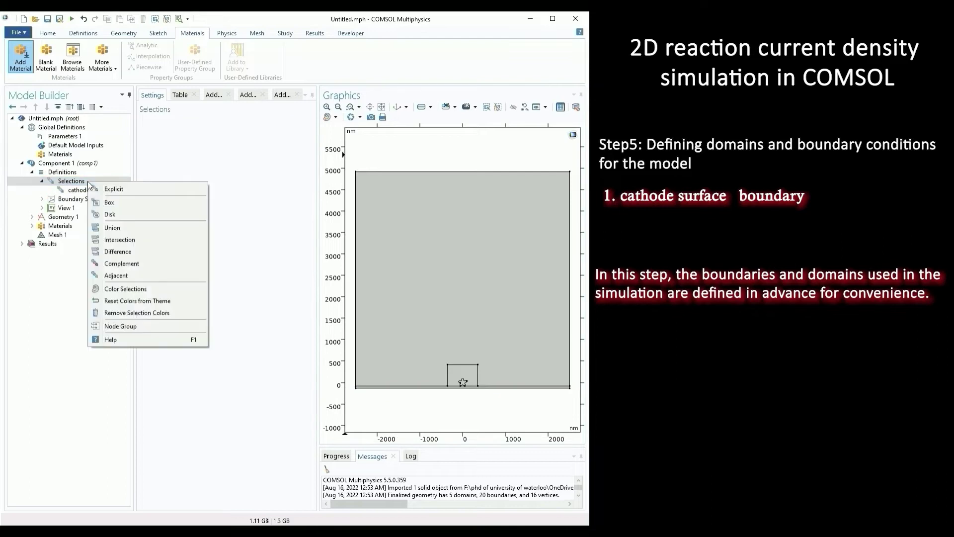
left_click(113, 189)
triple_click(209, 125)
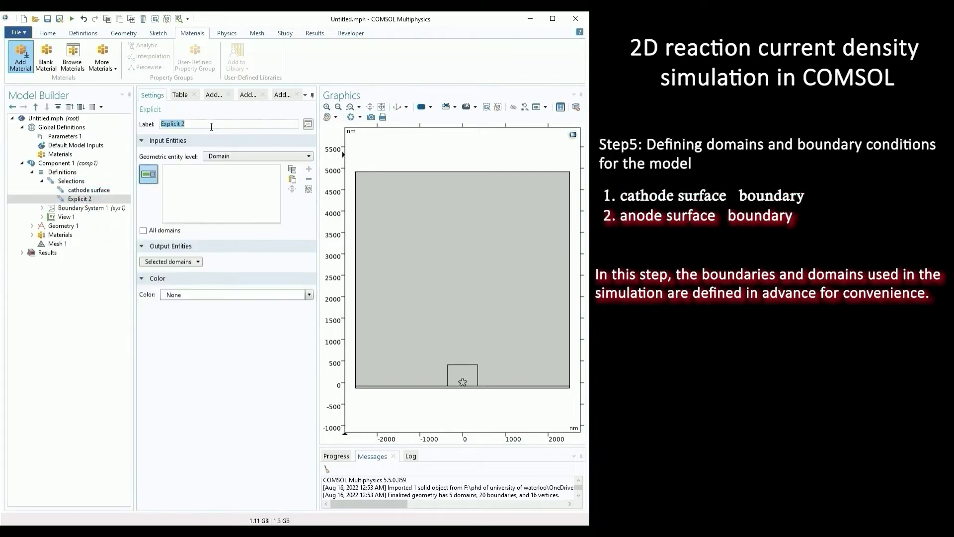
type("anode surface")
left_click(253, 156)
left_click(252, 168)
left_click(443, 171)
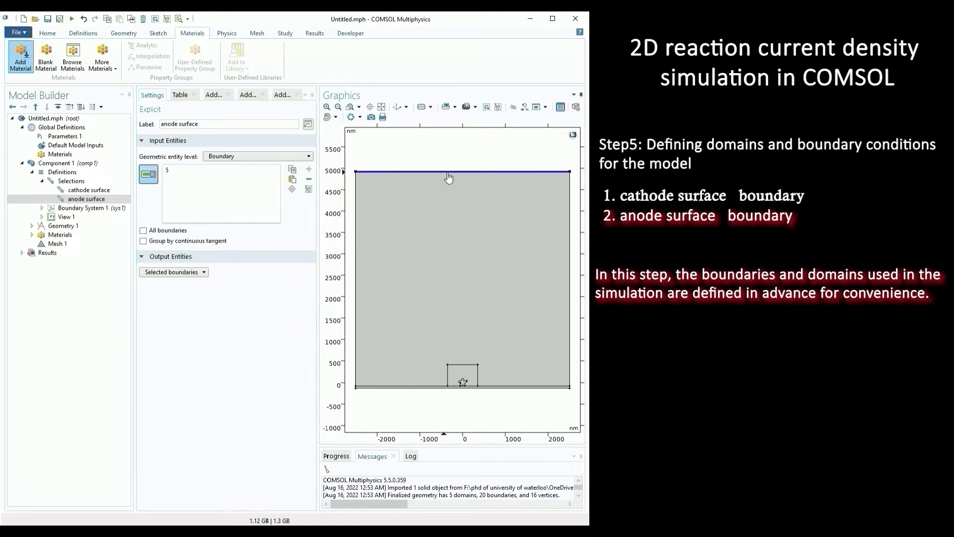
Create an explicit selection labelled "nanostar surface" with its geometric entity level set to Boundary.
left_click(95, 182)
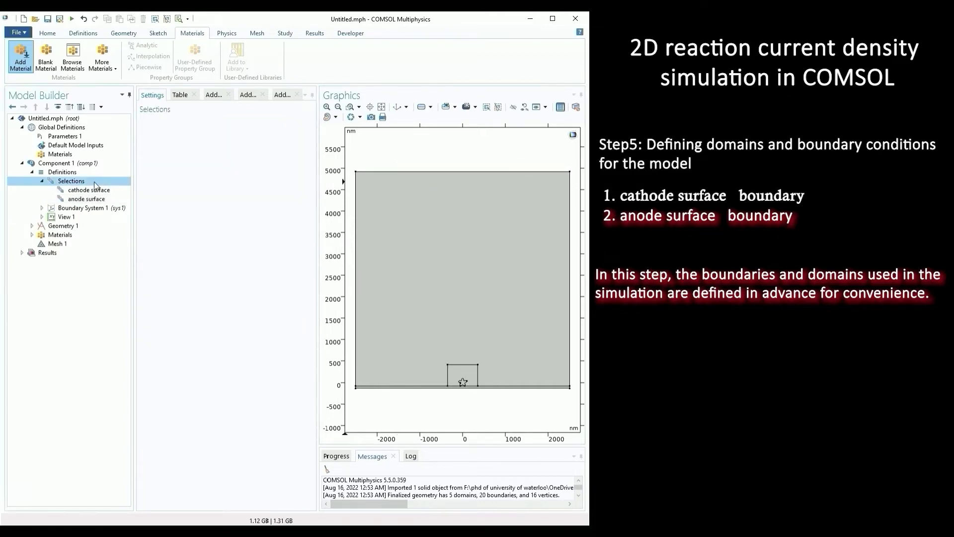
right_click(95, 183)
left_click(119, 193)
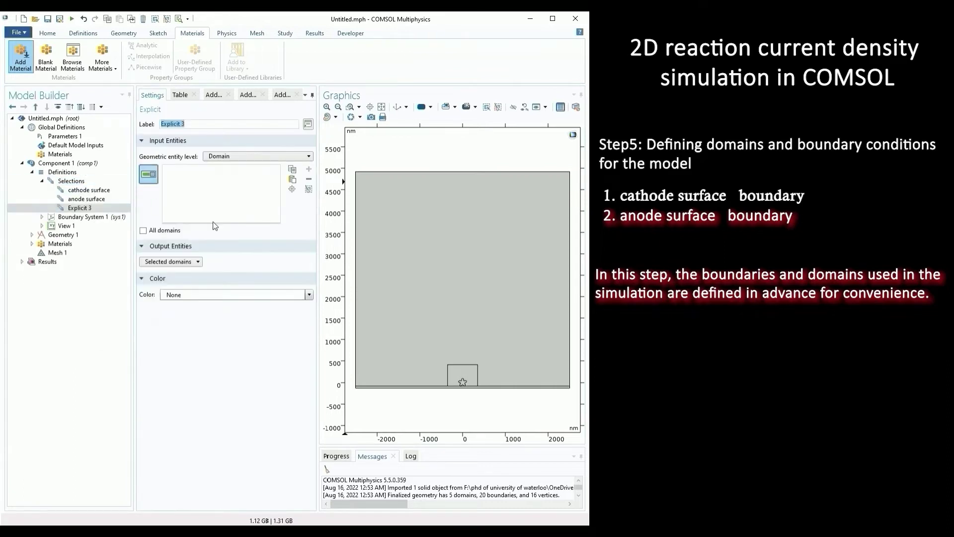
type("nanostar surface")
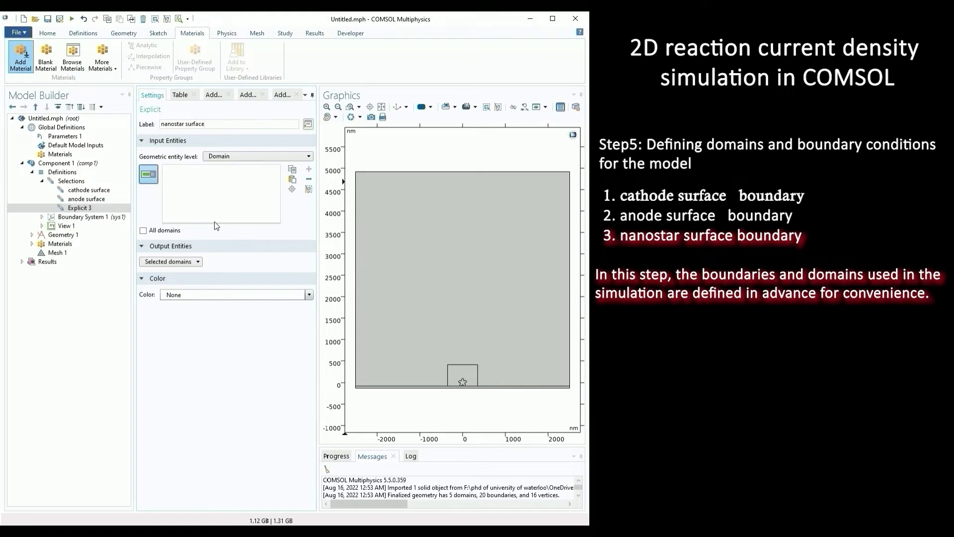
key("Return")
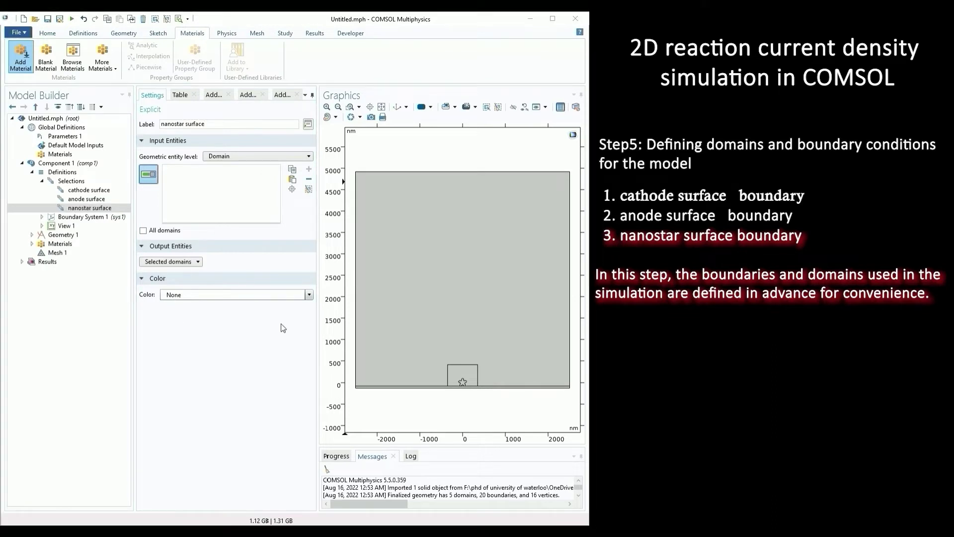
left_click(298, 156)
left_click(279, 176)
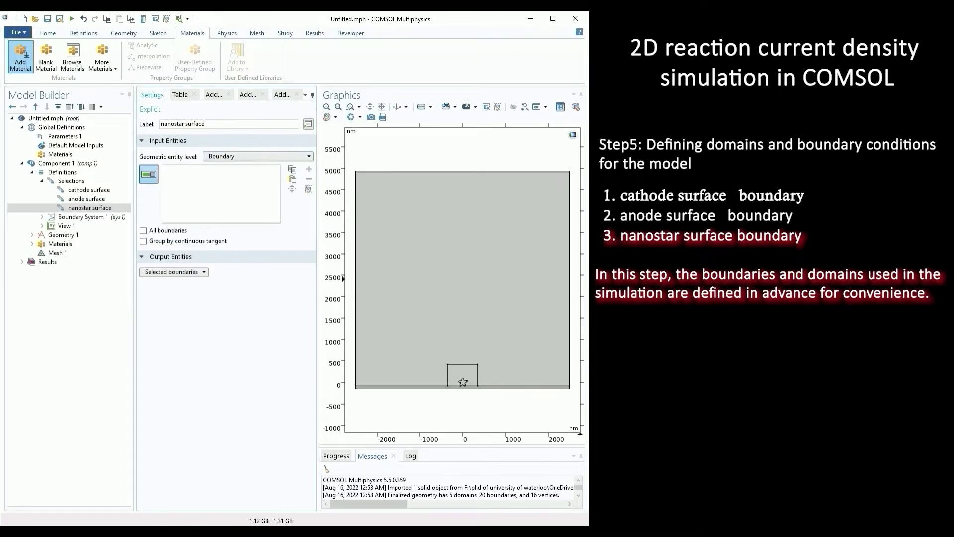
Add the nanostar's outline curves to the nanostar surface selection.
scroll(464, 383, "up", 6)
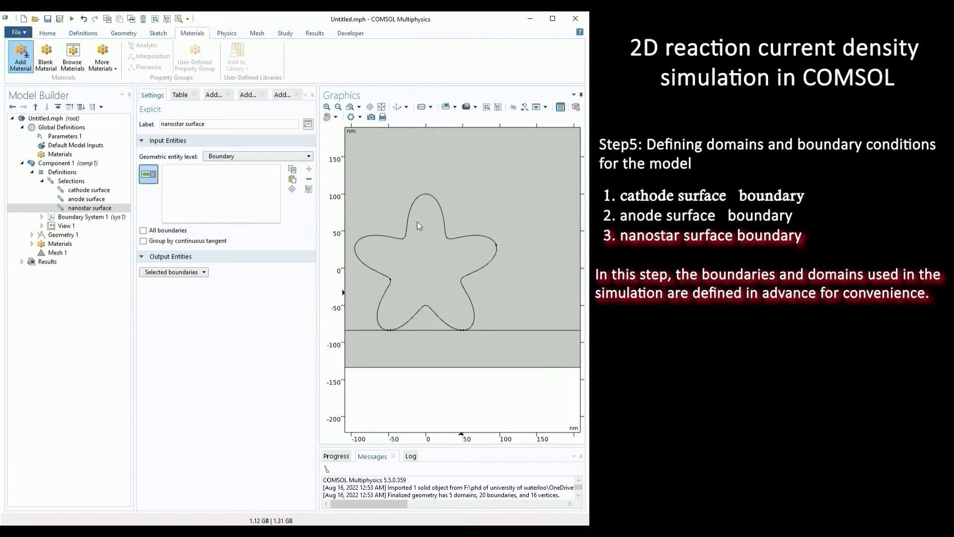
left_click(410, 213)
left_click(466, 280)
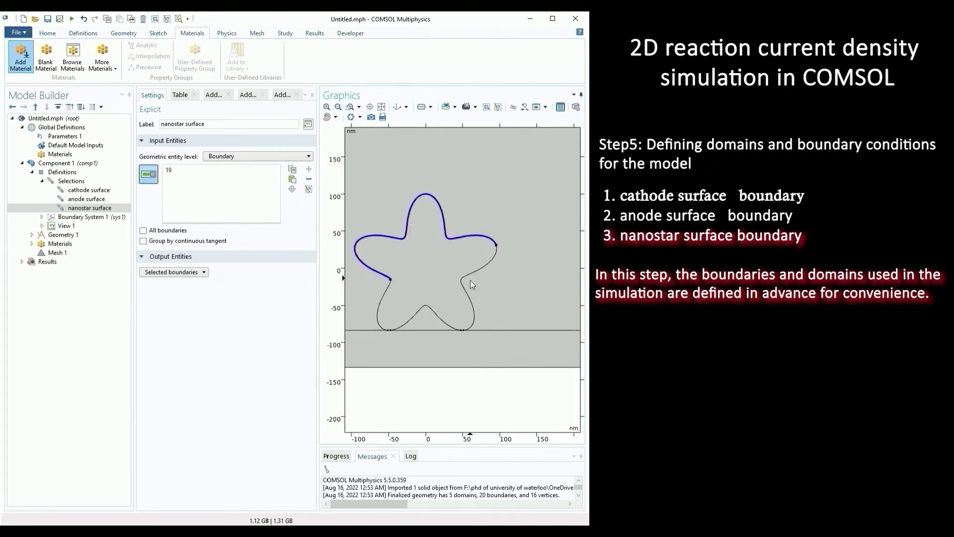
left_click(384, 297)
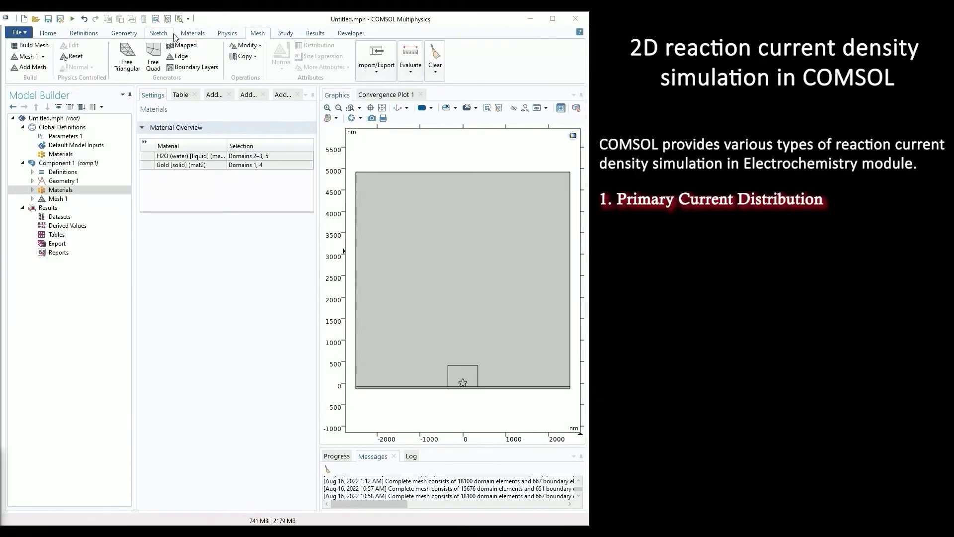
Add the Primary Current Distribution (cd) interface from the Electrochemistry group to Component 1.
left_click(227, 32)
left_click(57, 63)
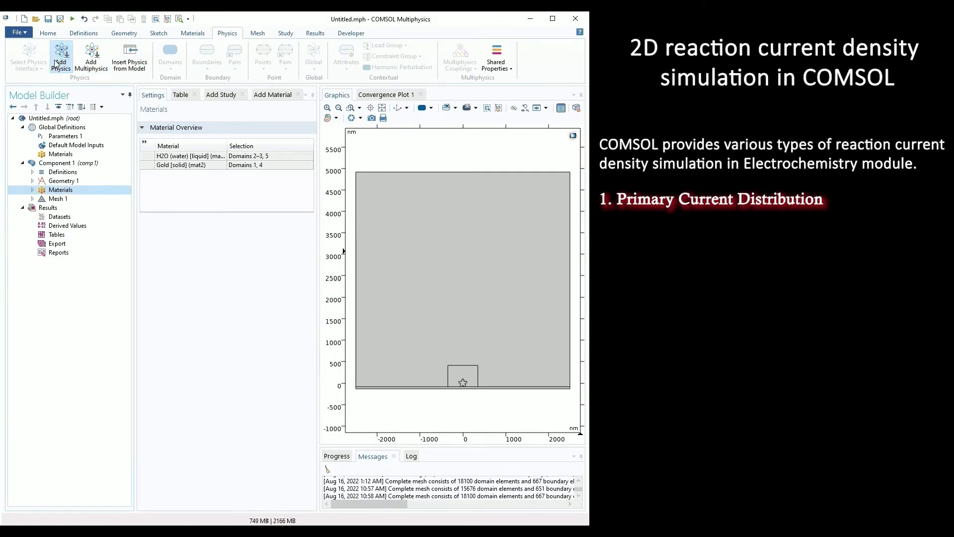
left_click(59, 64)
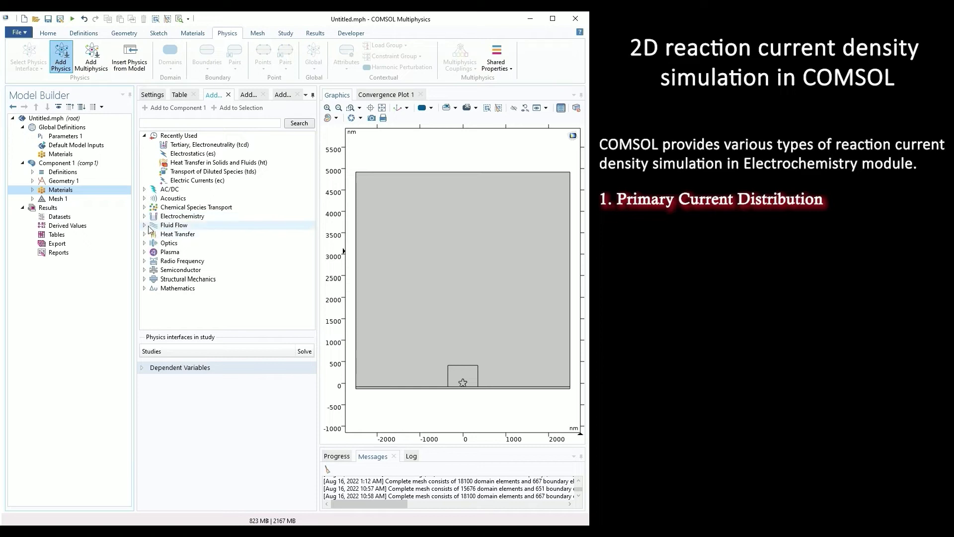
left_click(145, 216)
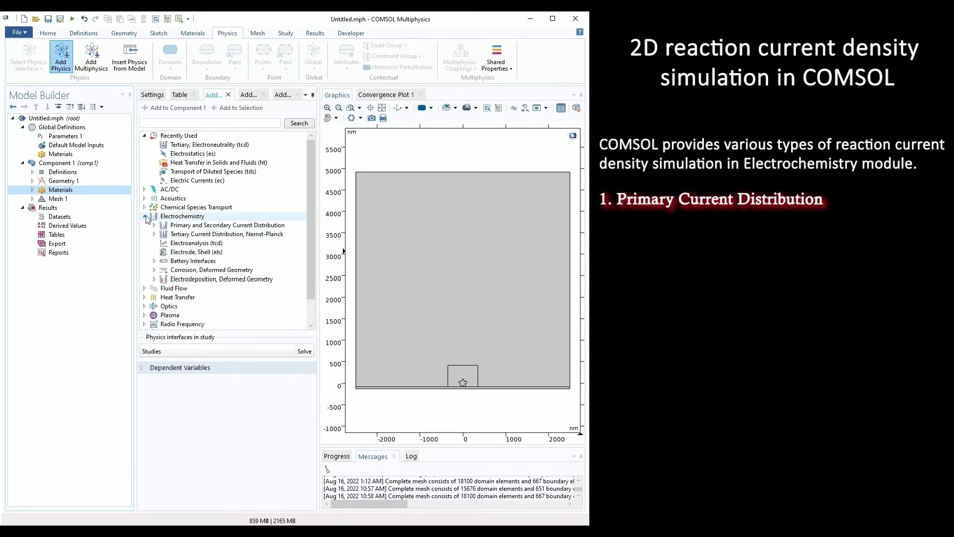
left_click(210, 225)
double_click(238, 226)
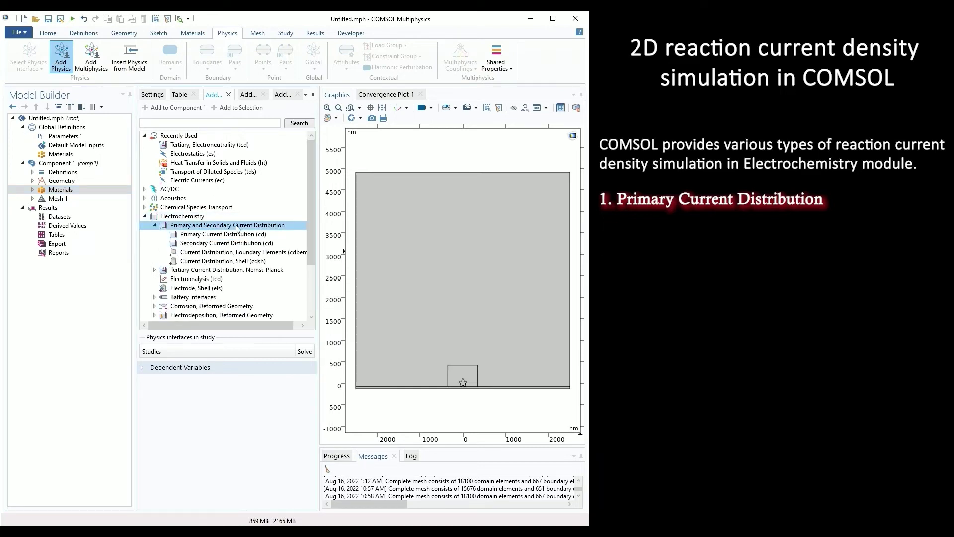
left_click(239, 234)
double_click(239, 233)
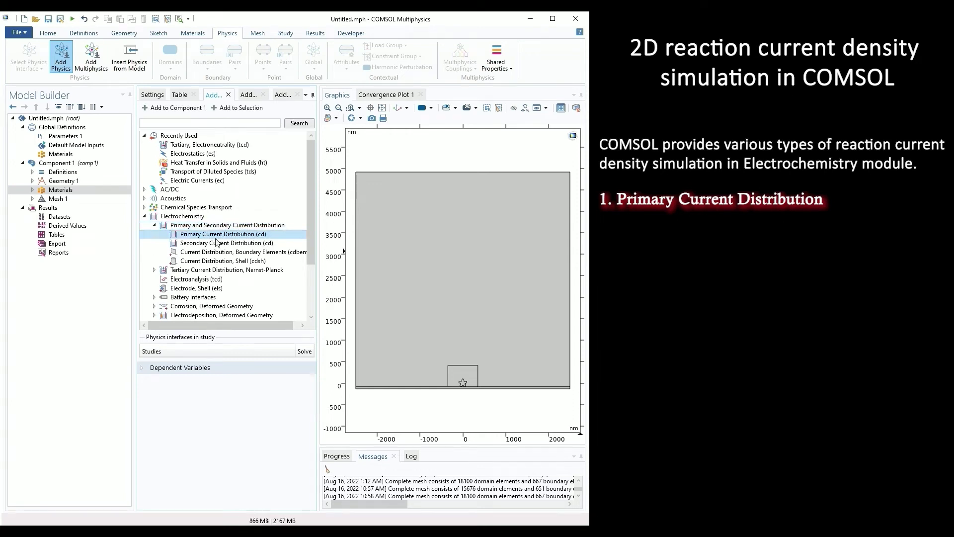
left_click(32, 199)
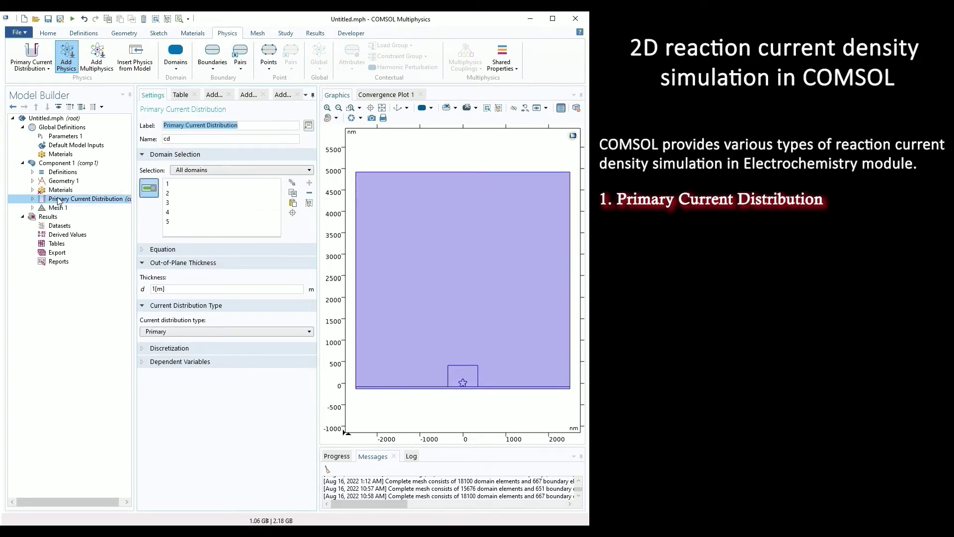
Add the Secondary Current Distribution (cd) interface from the Electrochemistry group to Component 1.
left_click(62, 62)
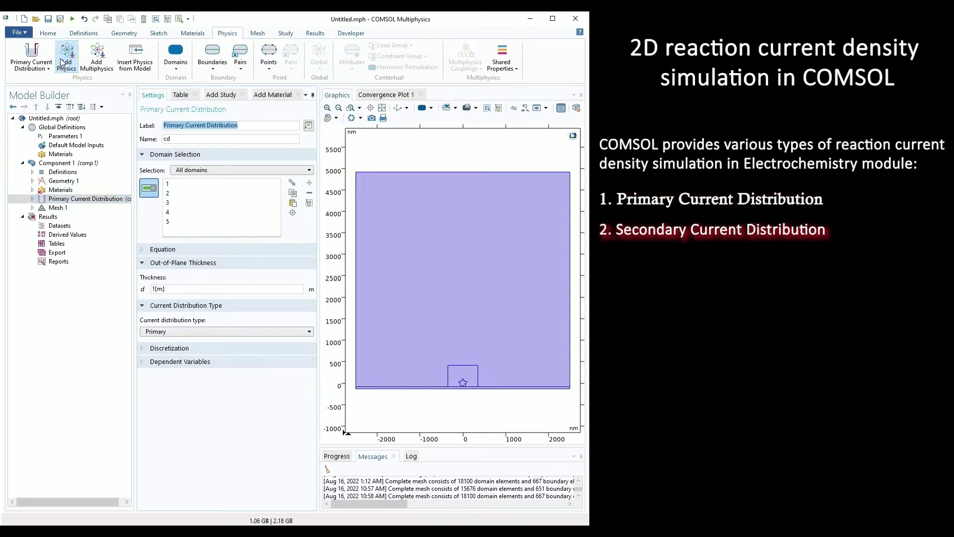
left_click(62, 63)
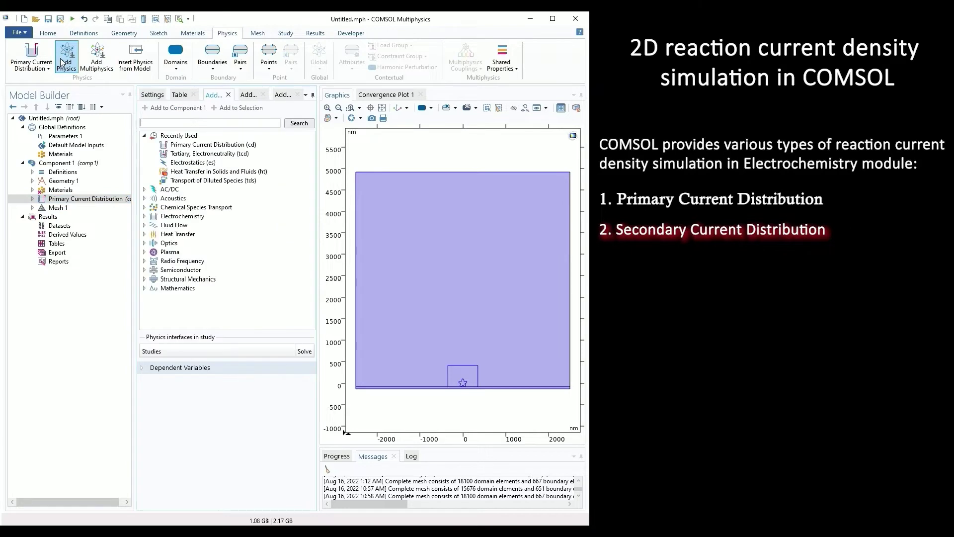
left_click(145, 216)
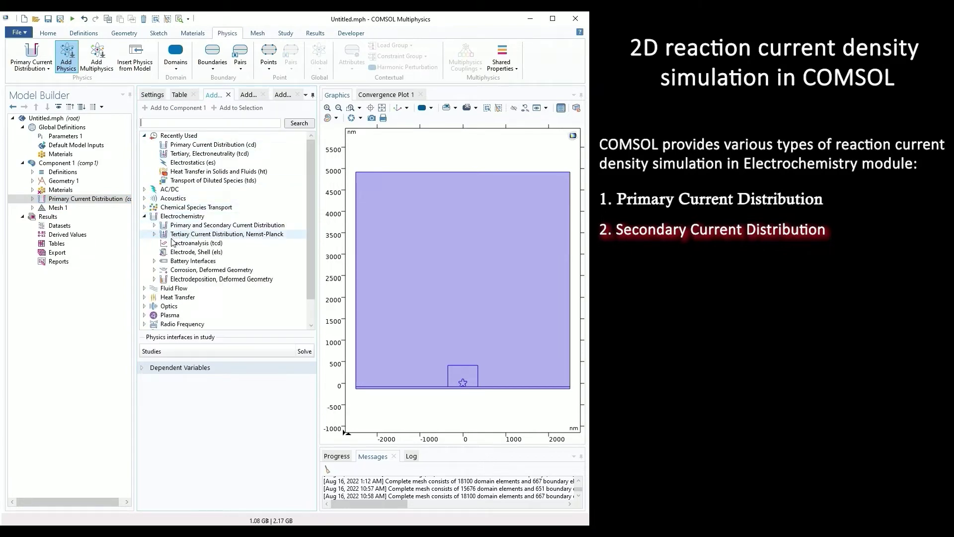
left_click(155, 225)
left_click(215, 243)
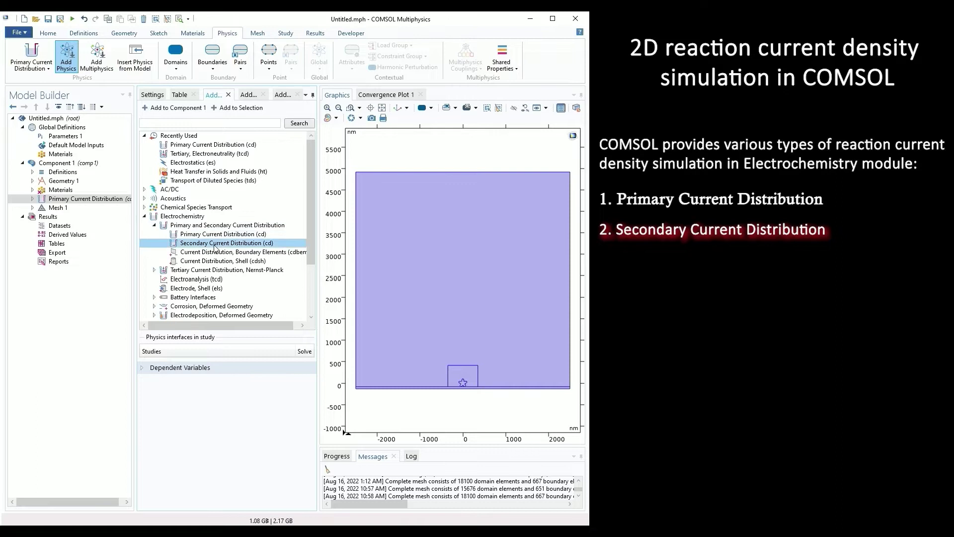
double_click(215, 243)
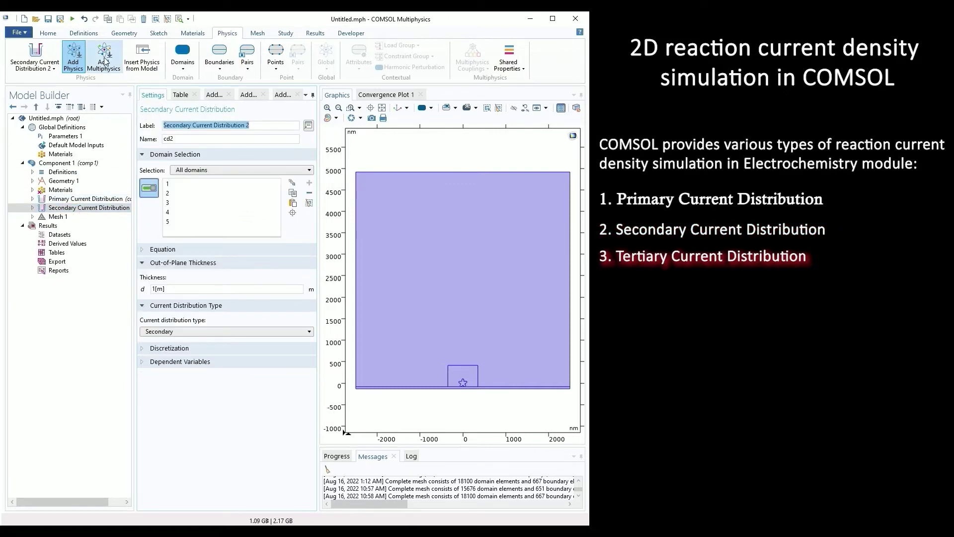
Add the Tertiary, Electroneutrality (tcd) interface to Component 1 alongside the primary and secondary current distribution interfaces.
left_click(72, 64)
left_click(72, 64)
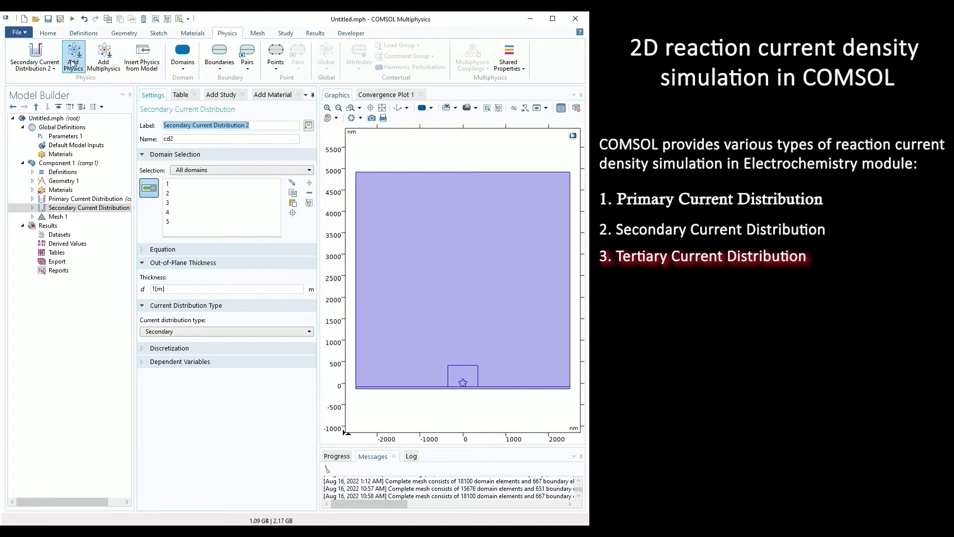
left_click(146, 217)
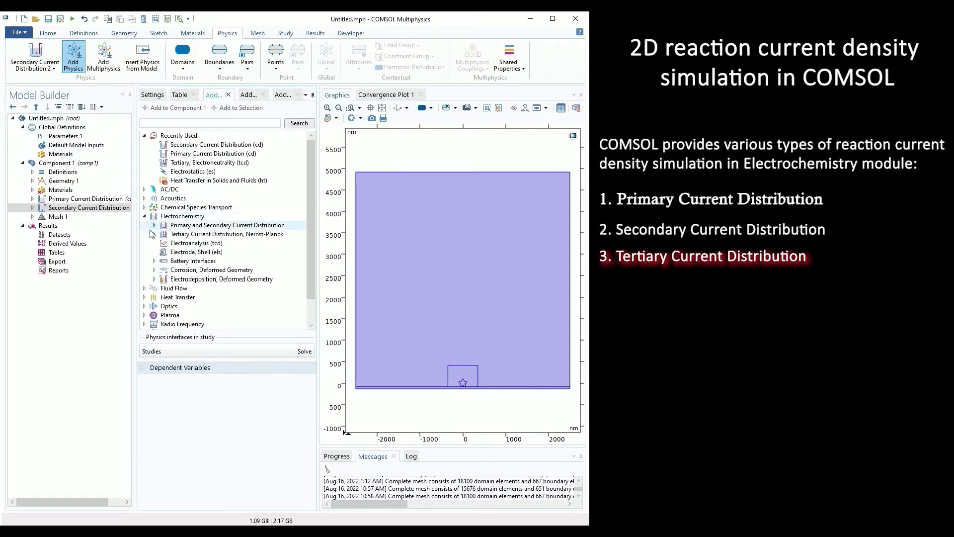
left_click(154, 234)
left_click(201, 244)
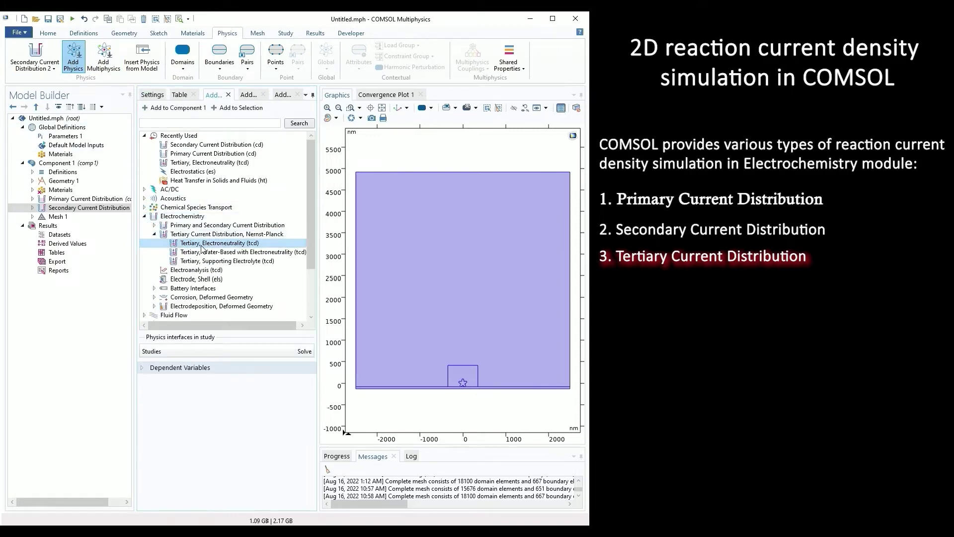
double_click(202, 244)
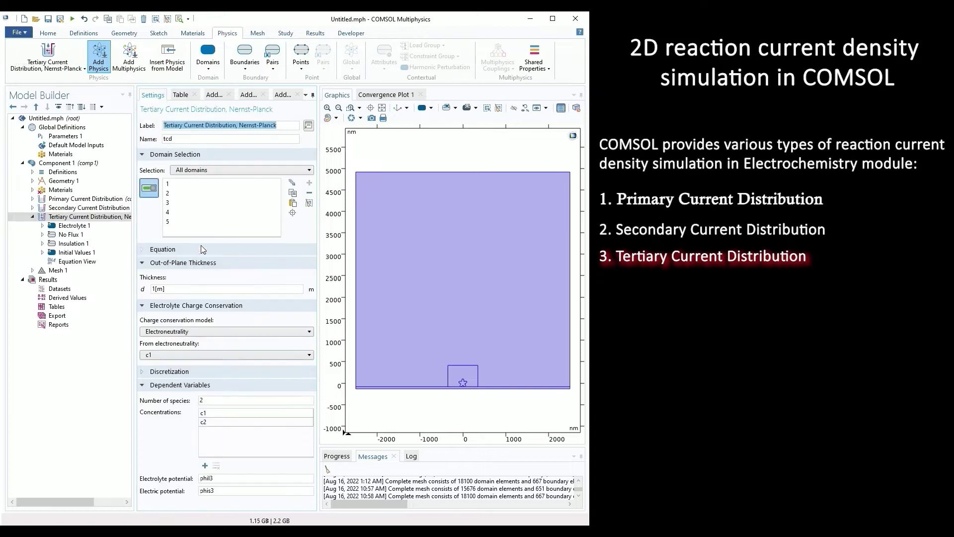
left_click(32, 216)
Delete the Tertiary Current Distribution, Nernst-Planck and Primary Current Distribution interfaces from the component.
left_click(110, 216)
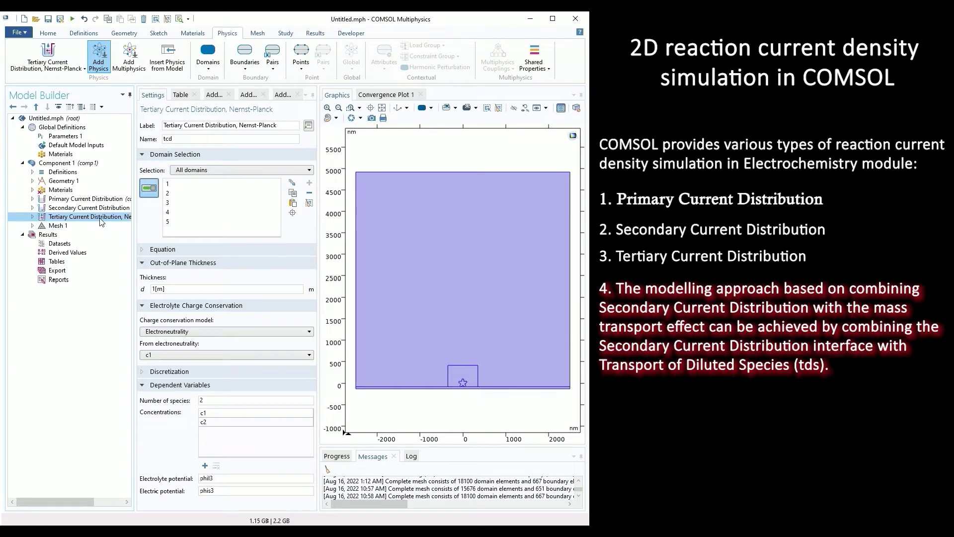
key("Delete")
left_click(514, 311)
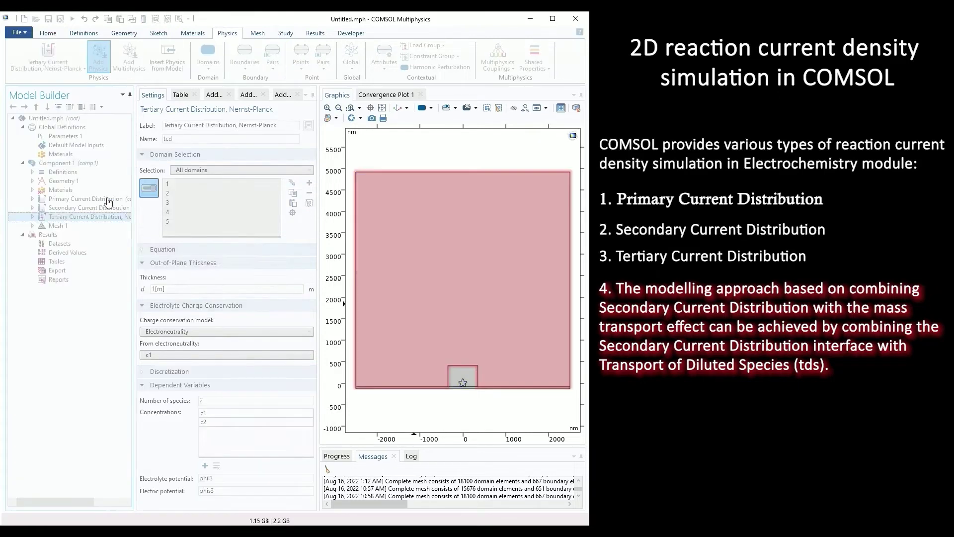
key("Delete")
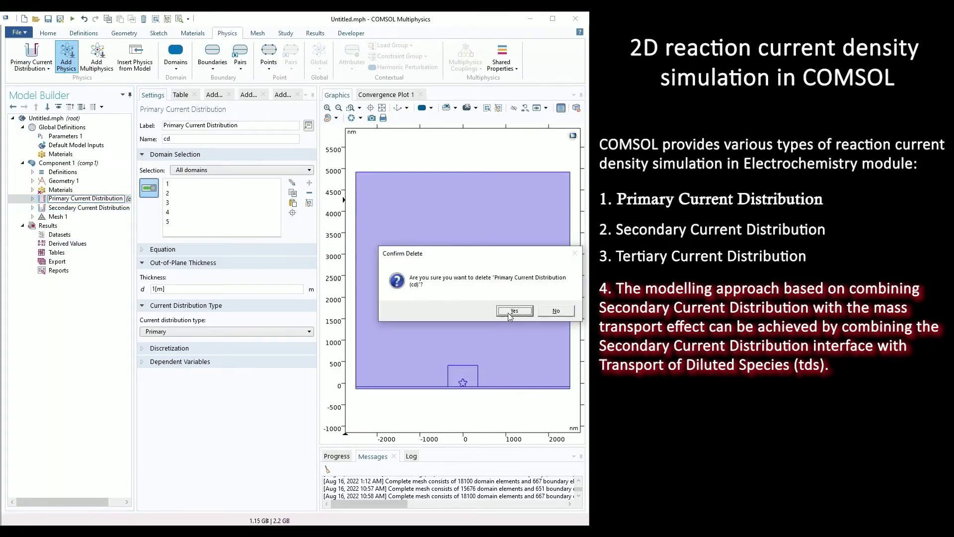
left_click(514, 310)
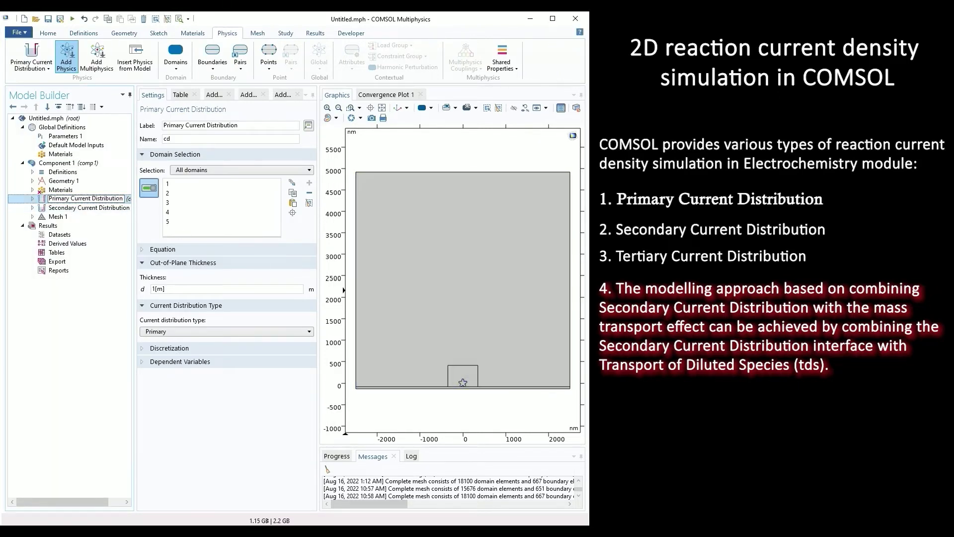
Add the Transport of Diluted Species (tds) interface from the Chemical Species Transport group to Component 1.
left_click(76, 61)
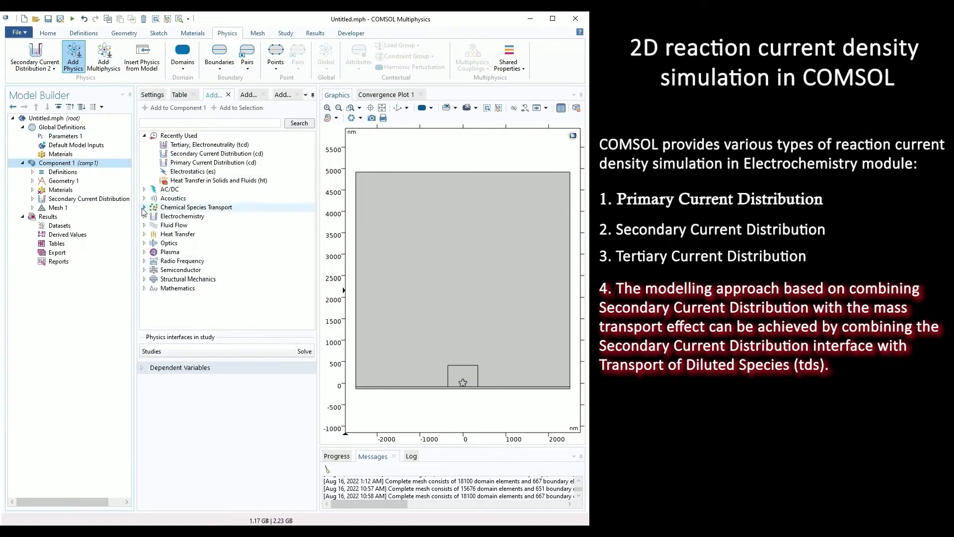
left_click(144, 208)
double_click(176, 219)
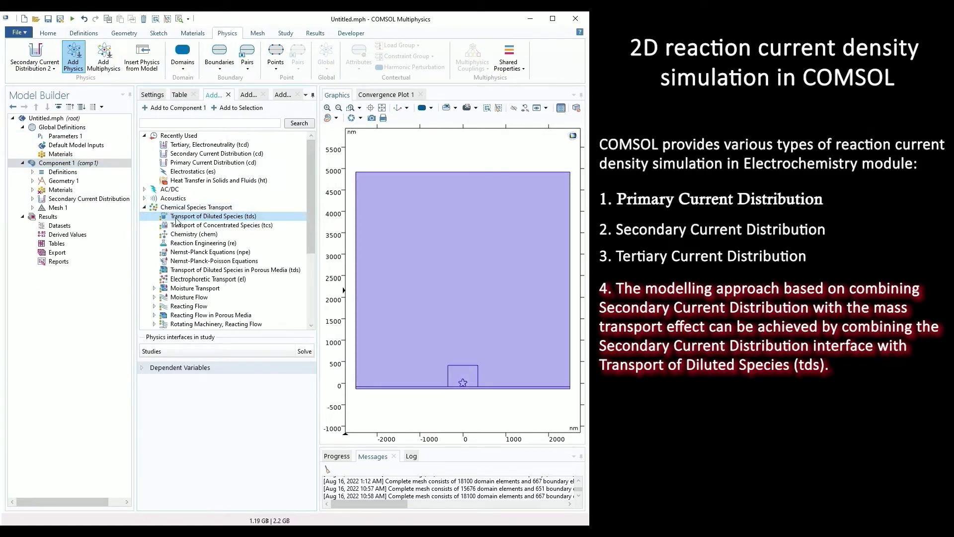
left_click(33, 208)
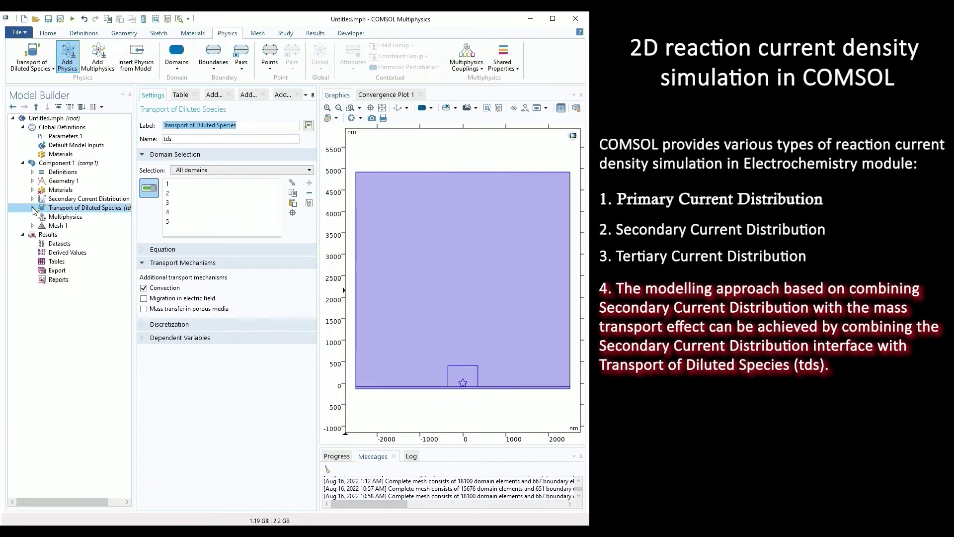
Delete the Secondary Current Distribution and Transport of Diluted Species interfaces together from the component.
left_click(79, 199)
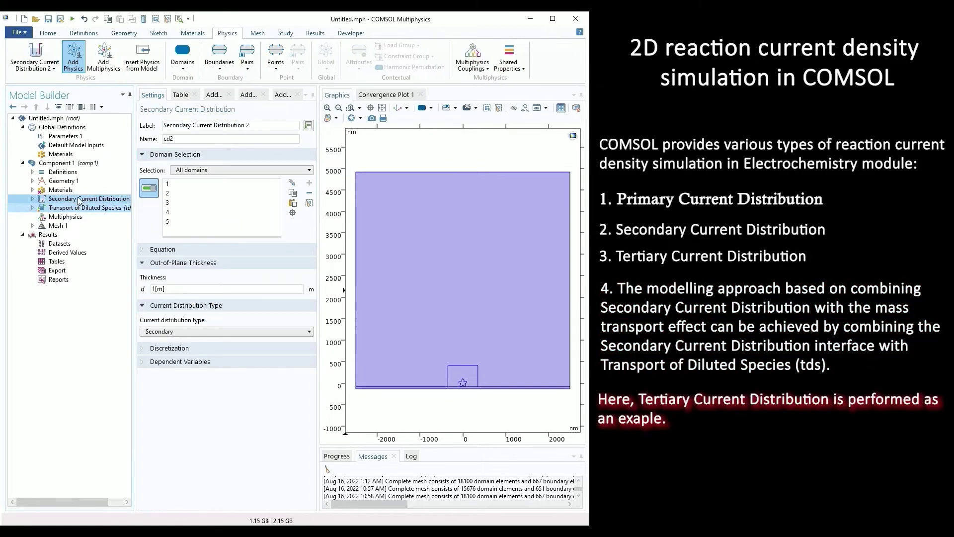
key("Delete")
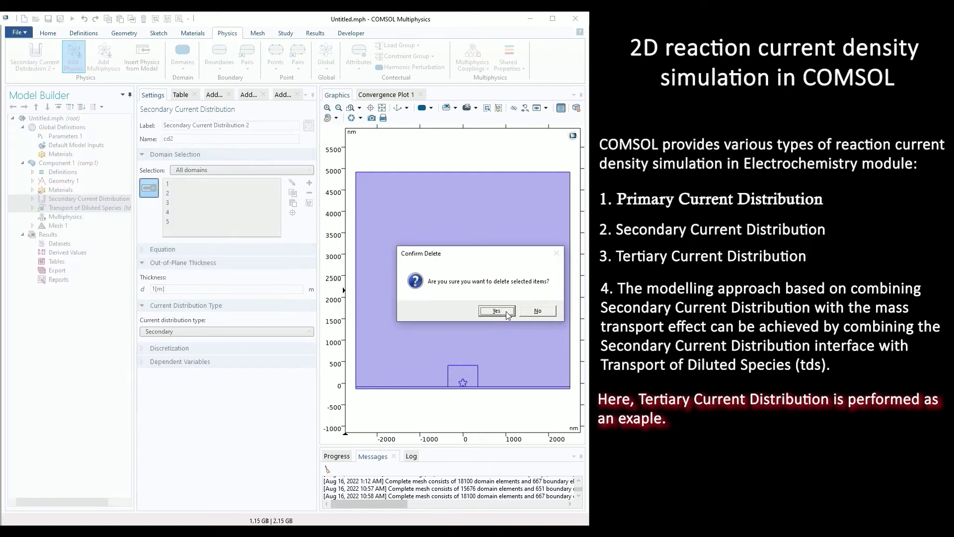
left_click(496, 311)
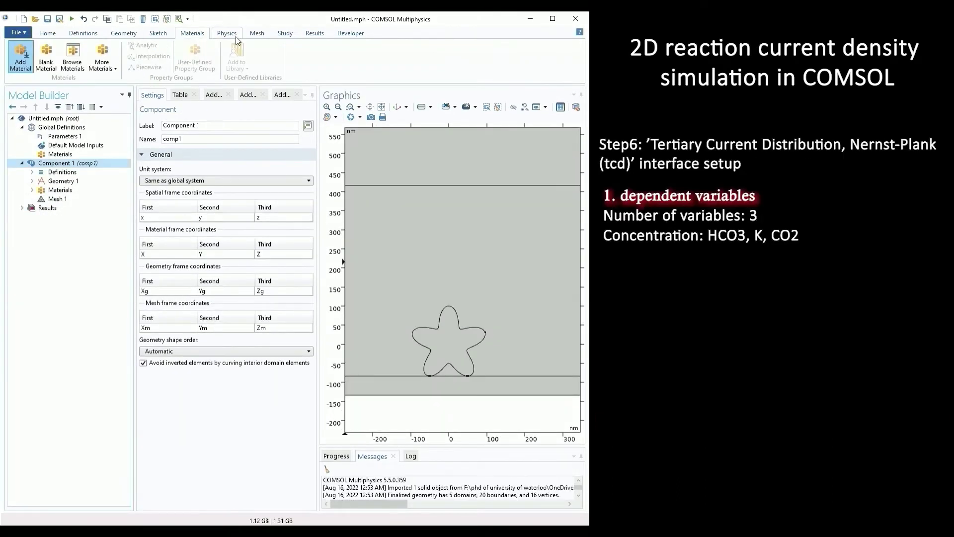
Add the Tertiary, Electroneutrality (tcd) interface from the Electrochemistry group to Component 1 and open its dependent variables settings.
left_click(60, 59)
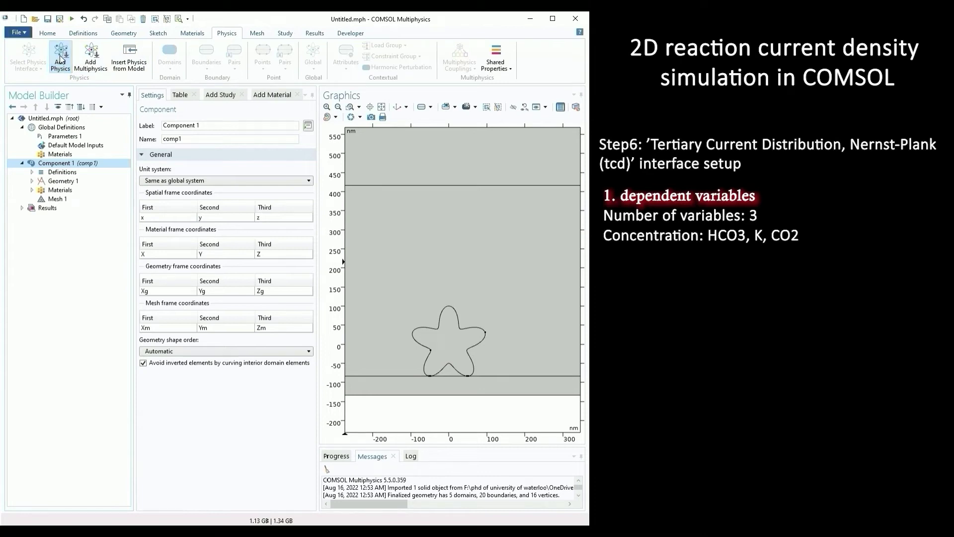
left_click(60, 60)
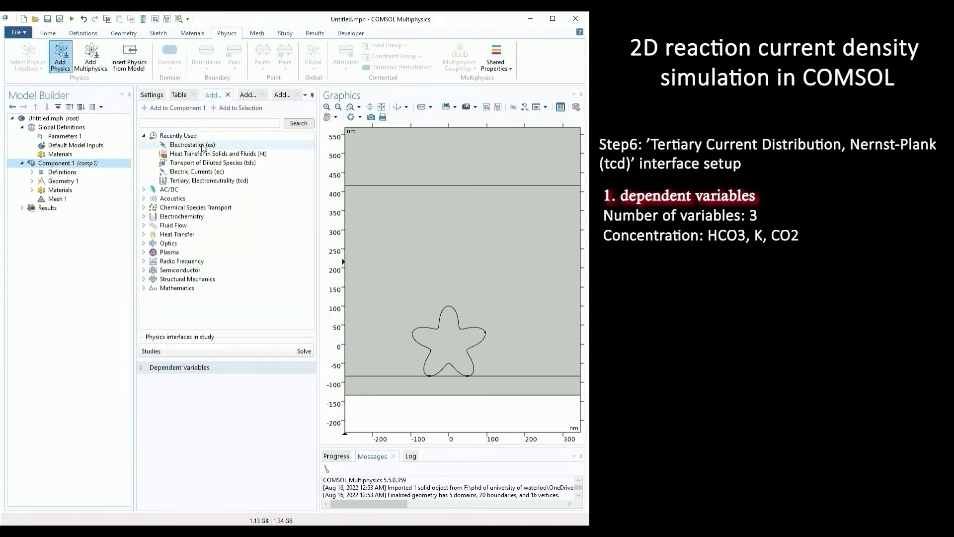
left_click(144, 217)
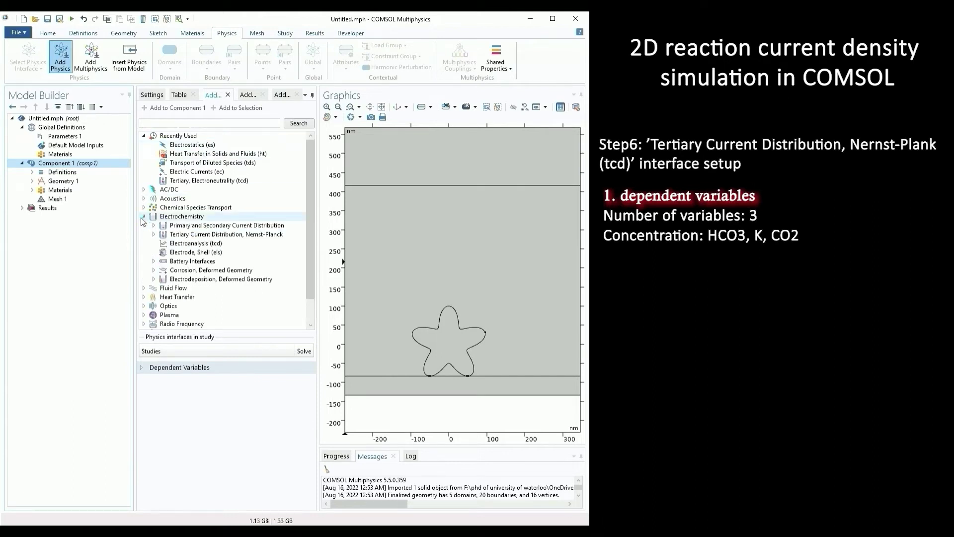
left_click(154, 234)
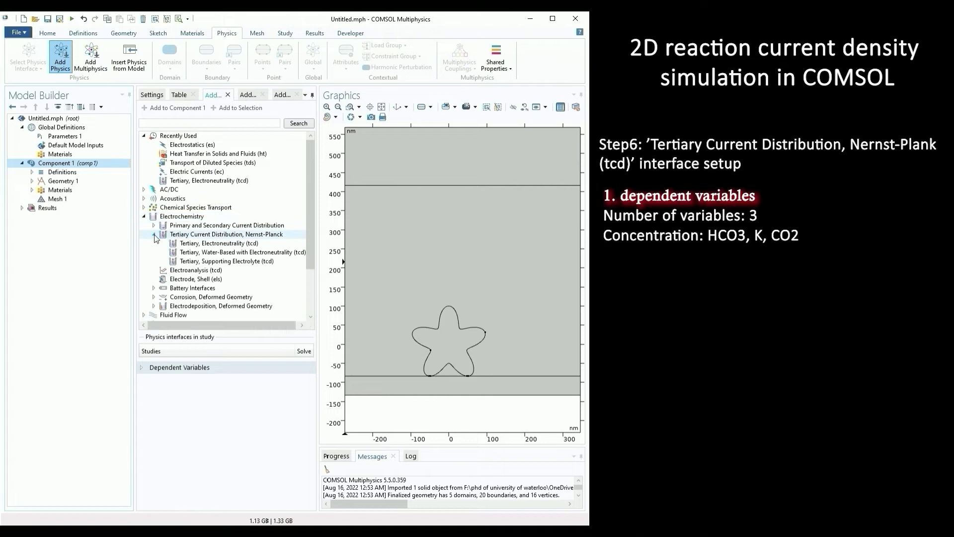
left_click(220, 244)
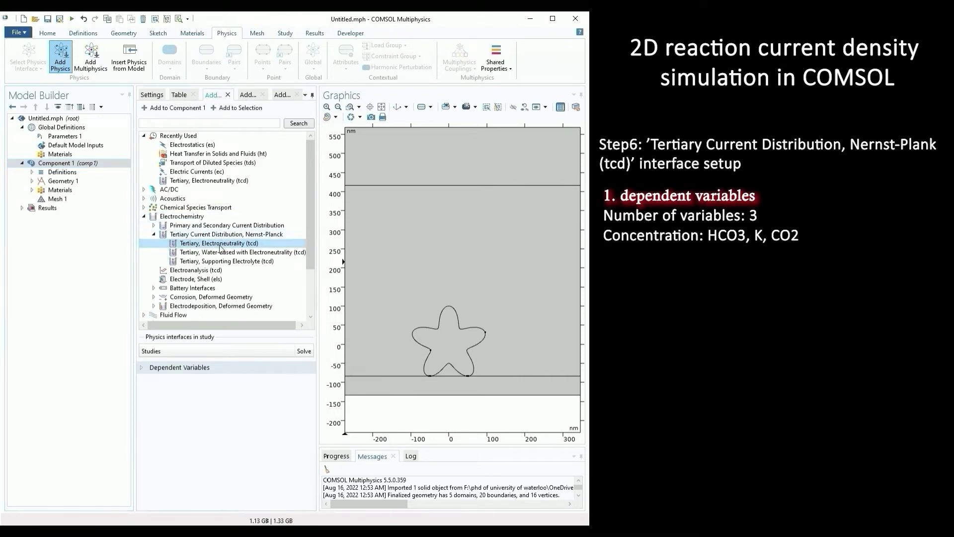
double_click(220, 245)
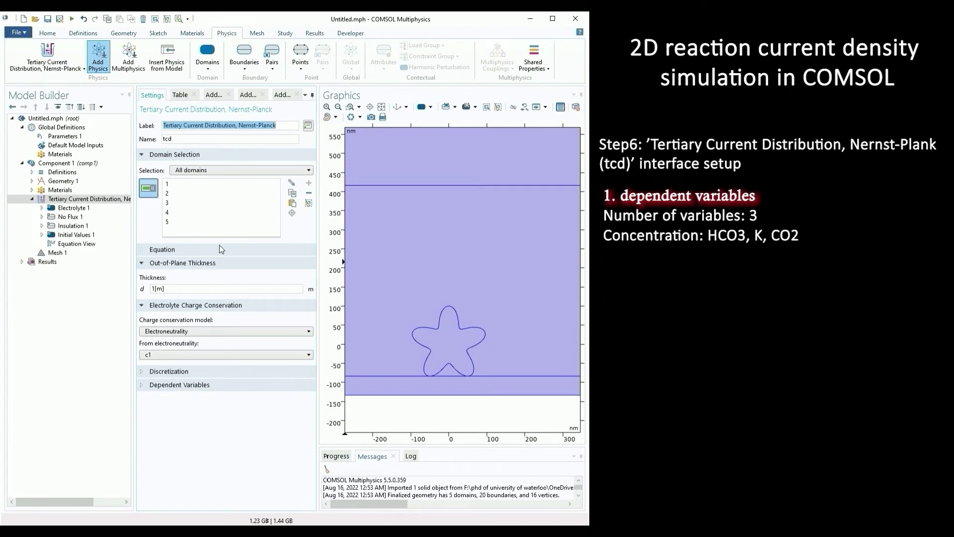
left_click(183, 381)
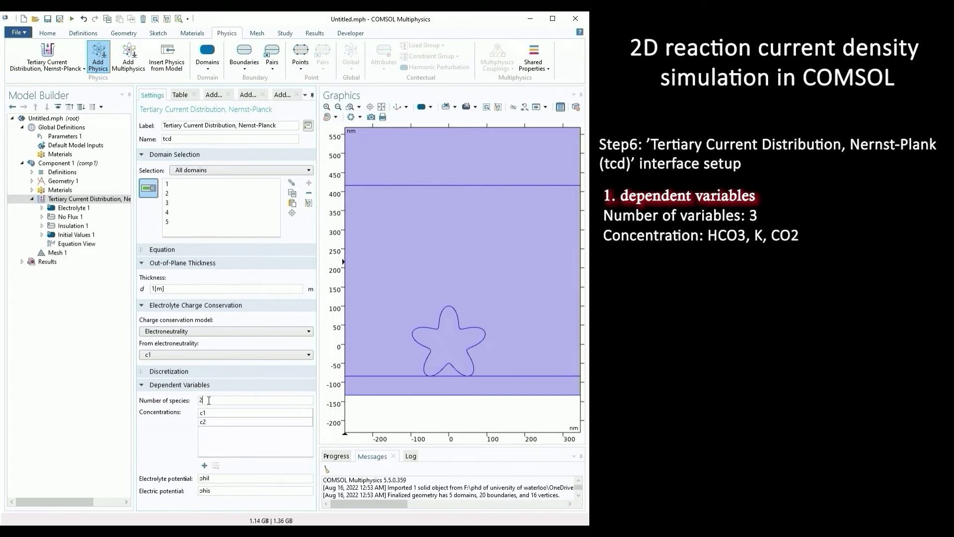
Set the number of species to 3 and name the concentration variables HCO3, K and CO2.
left_click(216, 413)
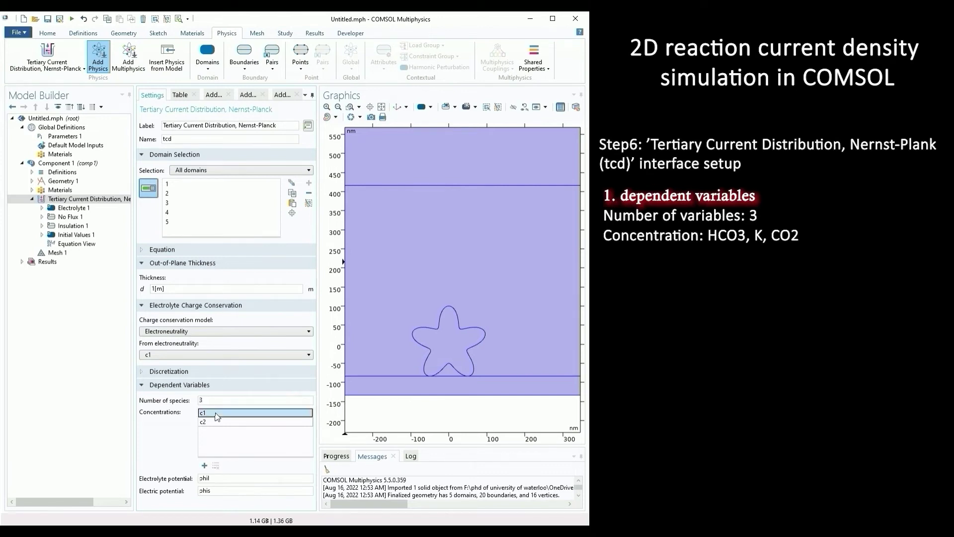
left_click(216, 413)
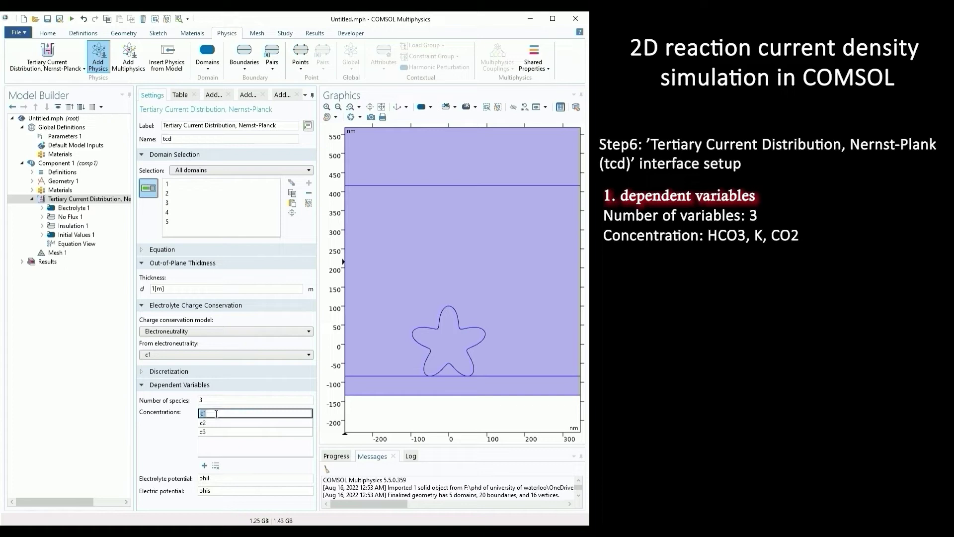
key("BackSpace")
key("Return")
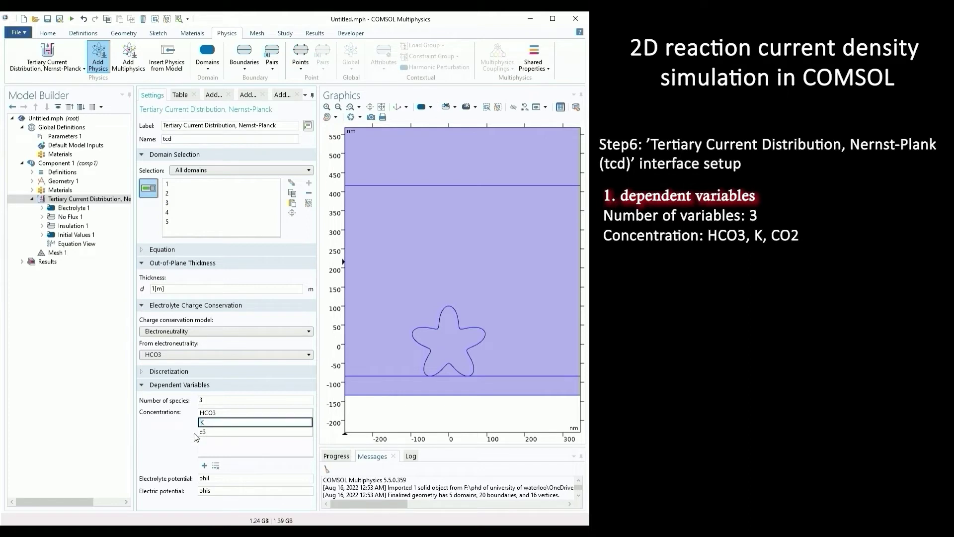
left_click(227, 431)
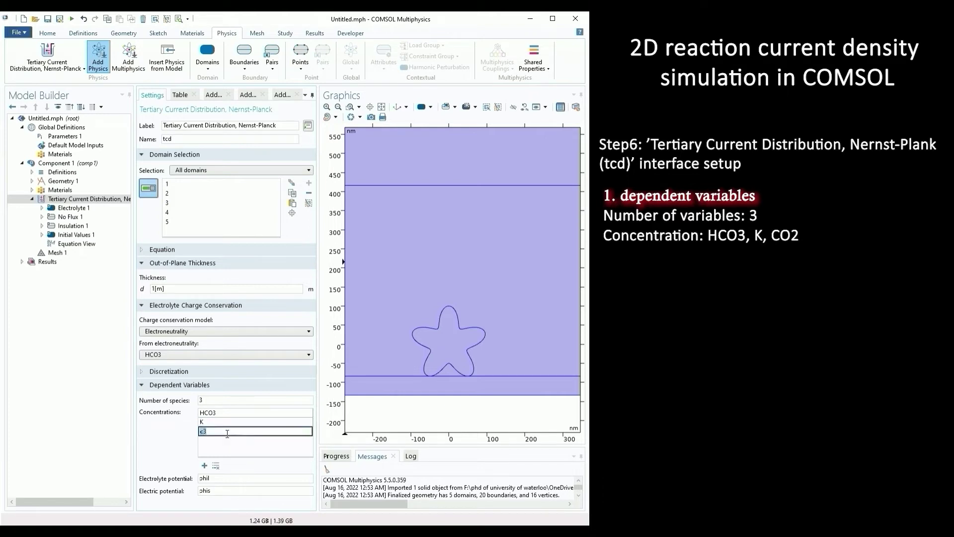
type("CO2")
left_click(115, 200)
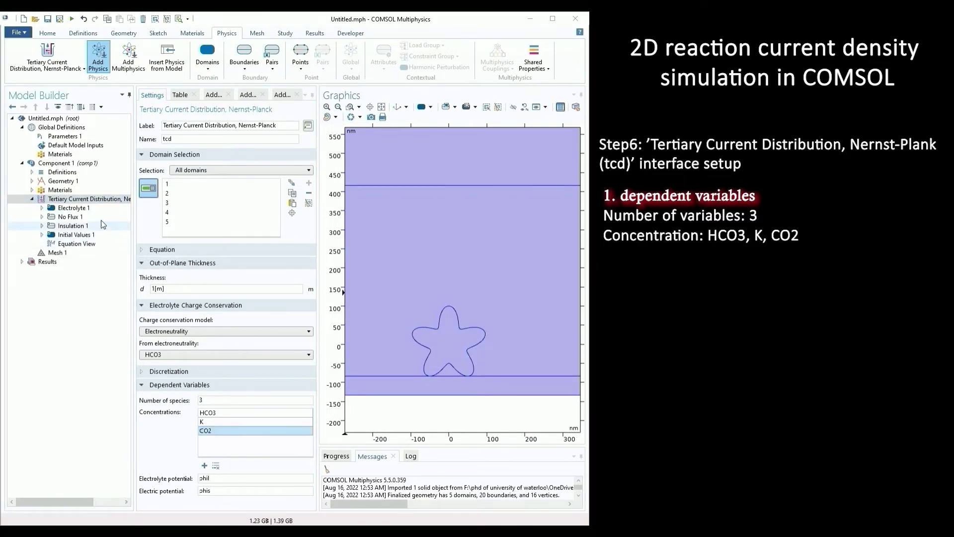
Set Electrolyte 1's diffusion coefficients to D_HCO3, D_K and D_CO2 for the HCO3, K and CO2 species respectively.
left_click(72, 207)
left_click(42, 208)
scroll(148, 308, "down", 3)
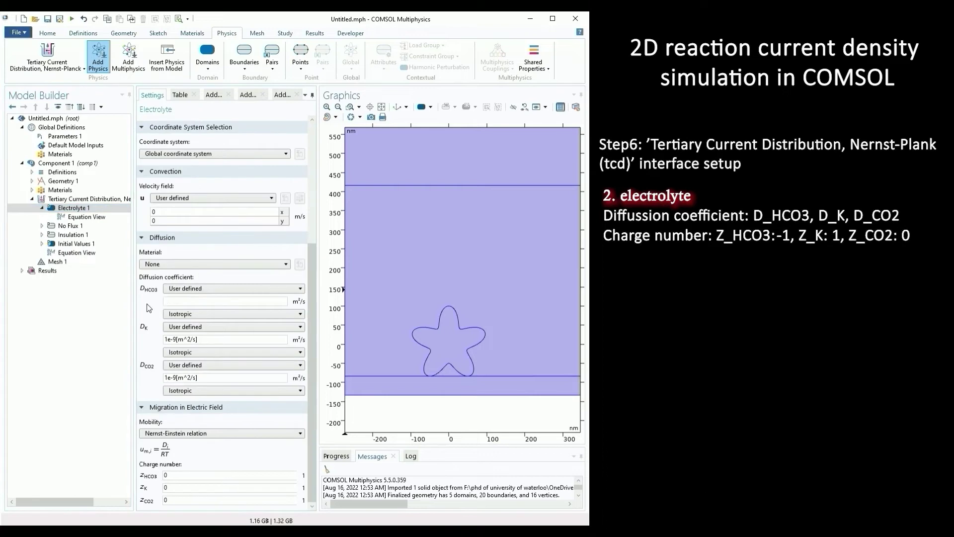
type("D_HCO3")
left_click_drag(209, 340, 128, 336)
type("D_K")
left_click_drag(224, 377, 128, 387)
type("D")
Set Electrolyte 1's charge numbers for migration in the electric field to -1 for HCO3 and 1 for K.
scroll(194, 396, "up", 3)
left_click(184, 335)
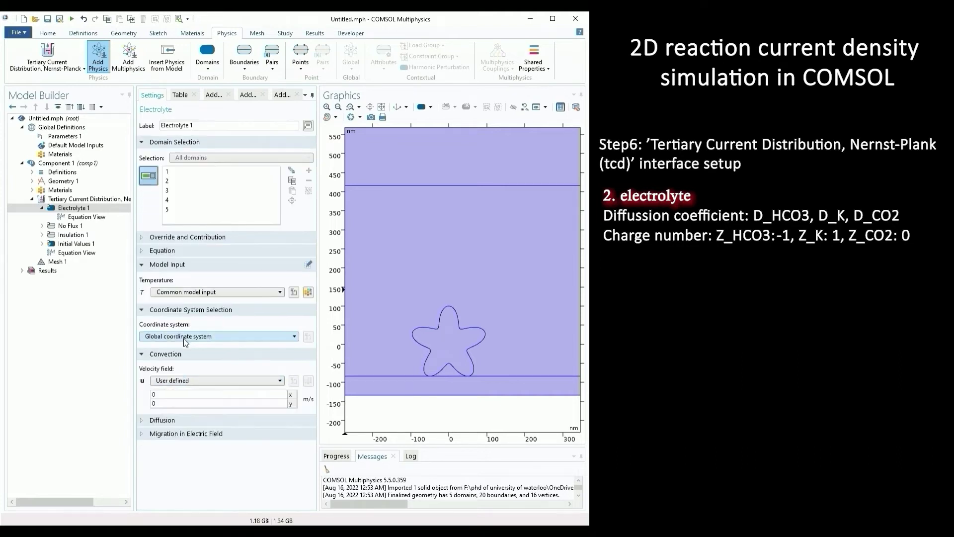
left_click(171, 434)
scroll(214, 438, "down", 1)
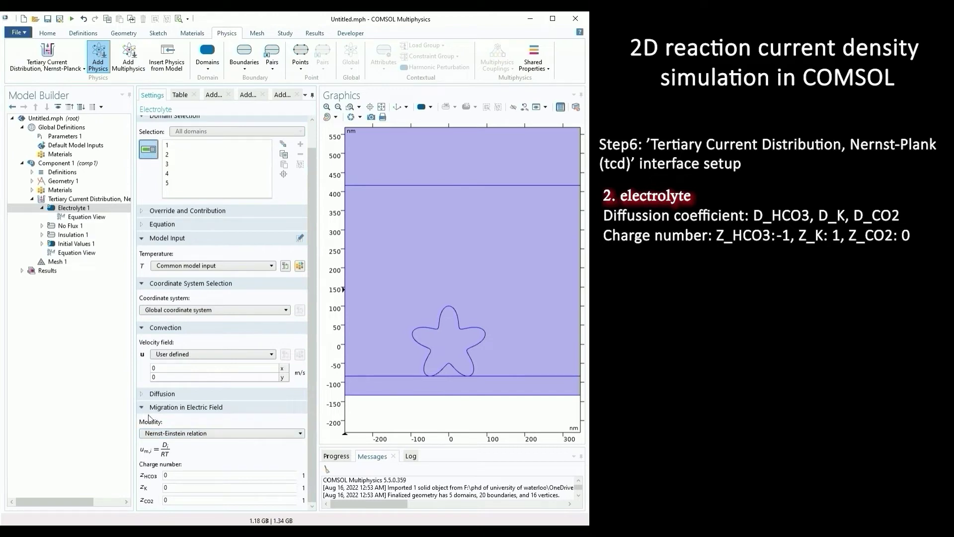
left_click(217, 475)
type("-1")
left_click(42, 207)
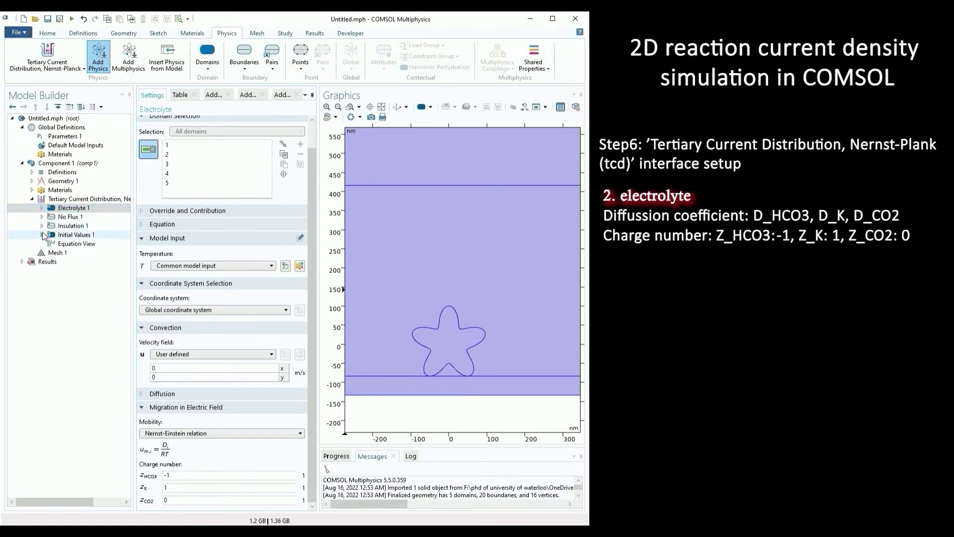
Set the initial concentrations in Initial Values 1 to c_bulk for K and c_bulk_CO2 for CO2.
left_click(42, 233)
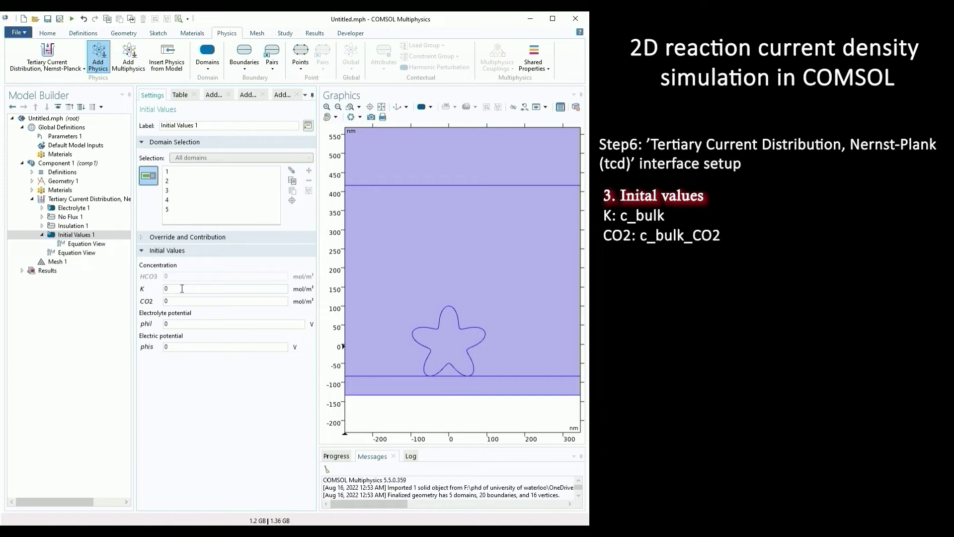
double_click(182, 288)
type("c")
left_click(183, 301)
type("c_bulk_CO2")
left_click(381, 108)
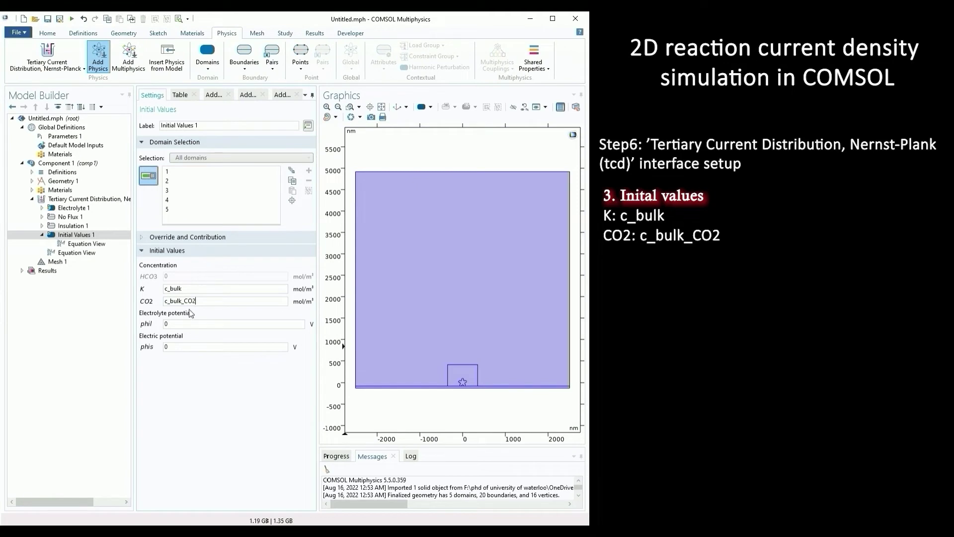
left_click(42, 234)
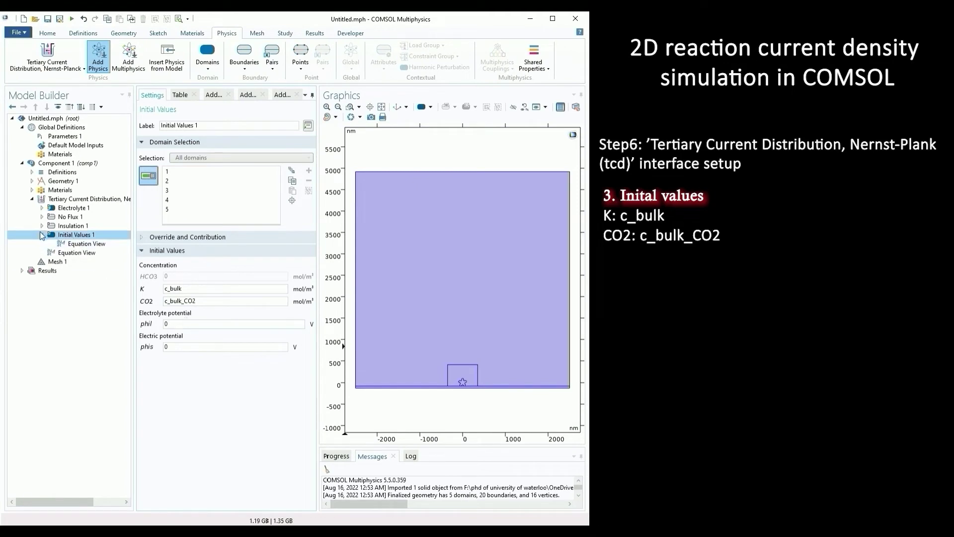
Add an electrolyte Concentration boundary condition to the Tertiary Current Distribution interface and assign it to the anode surface selection.
right_click(79, 200)
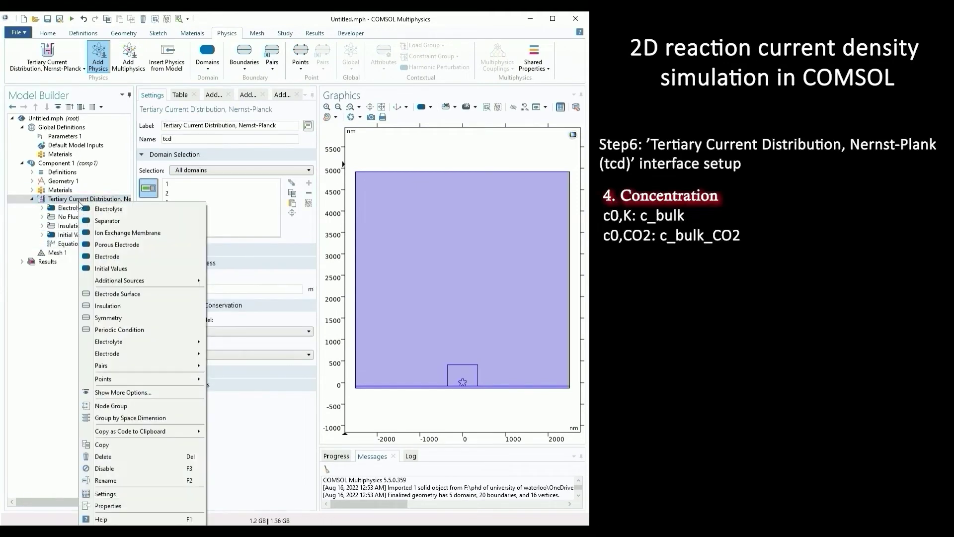
mouse_move(139, 345)
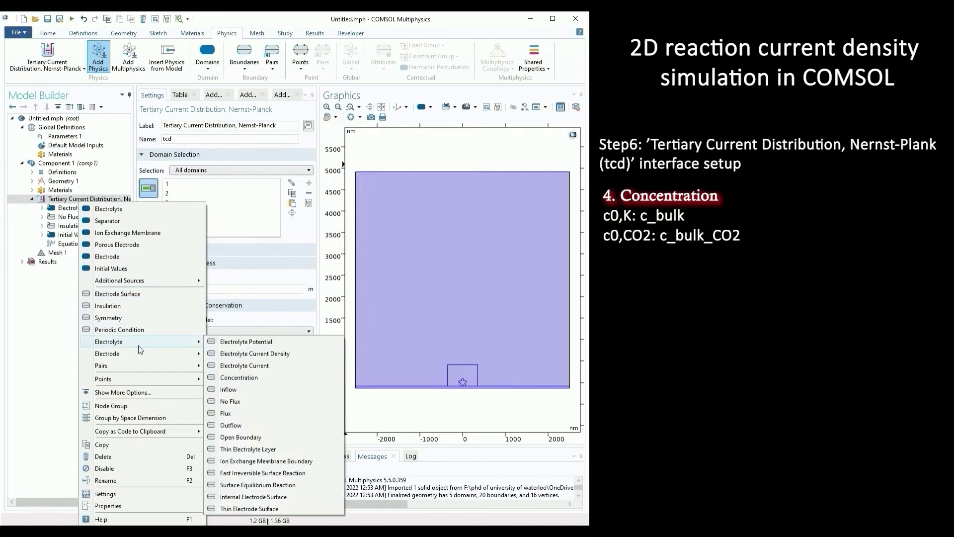
left_click(239, 378)
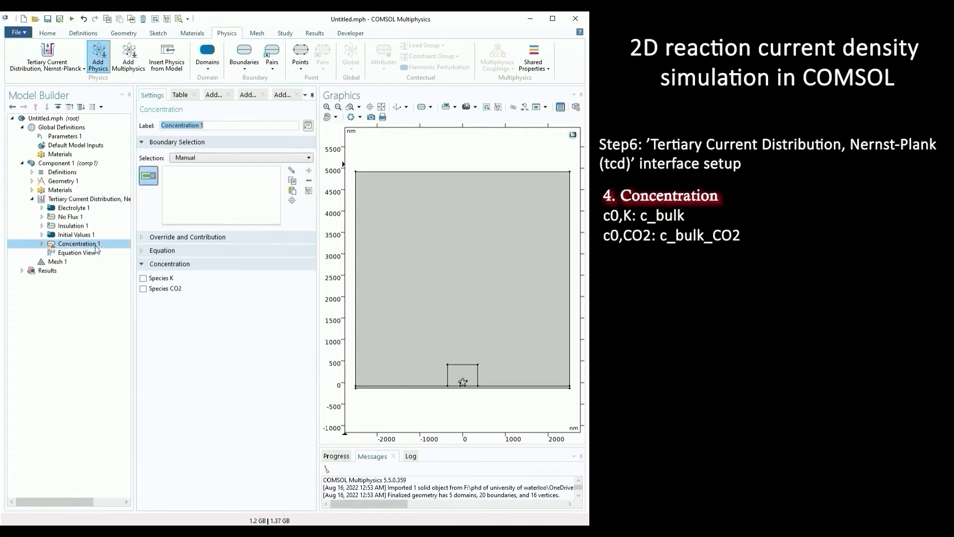
left_click(296, 158)
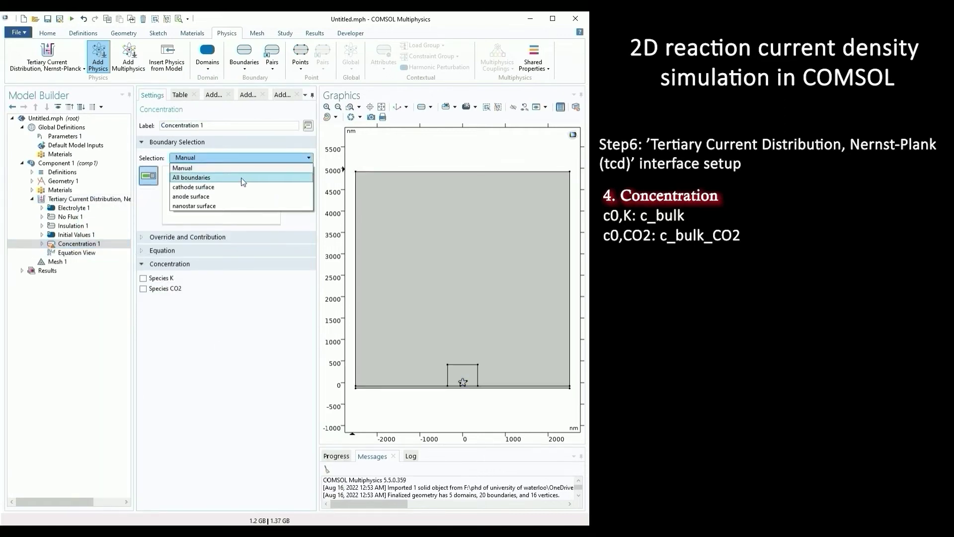
left_click(217, 196)
Enable species K and CO2 in Concentration 1, with concentrations c_bulk for K and c_bulk_CO2 for CO2.
left_click(143, 320)
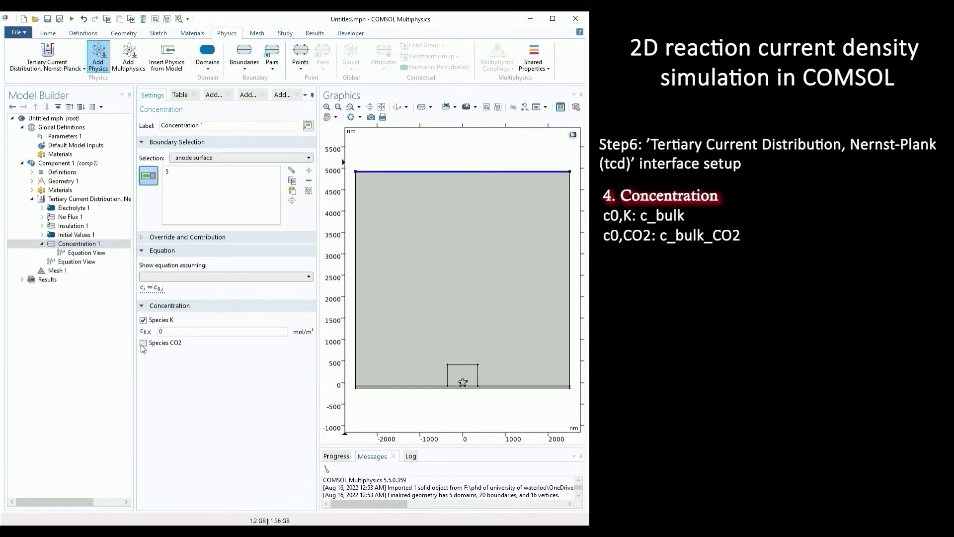
left_click(143, 342)
left_click(178, 332)
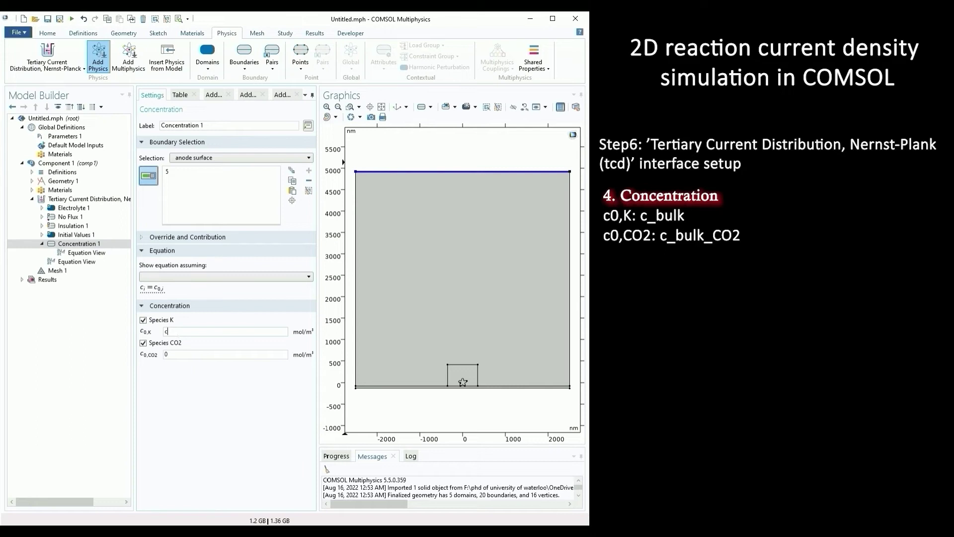
type("c_bu")
type("c_bulk")
left_click(42, 244)
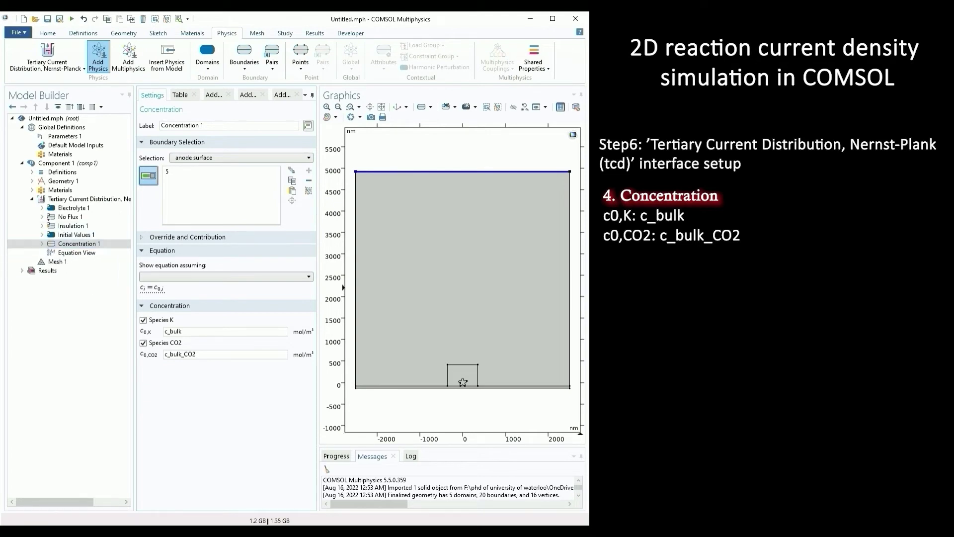
Add an Electrode Surface boundary condition labelled "cathode surface" and assign it to the cathode surface selection.
left_click(99, 199)
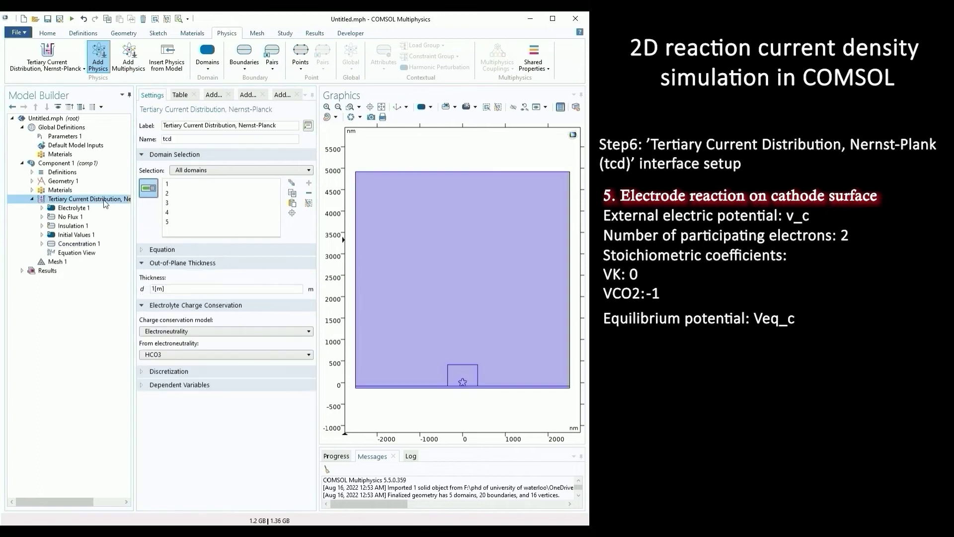
right_click(103, 200)
left_click(143, 292)
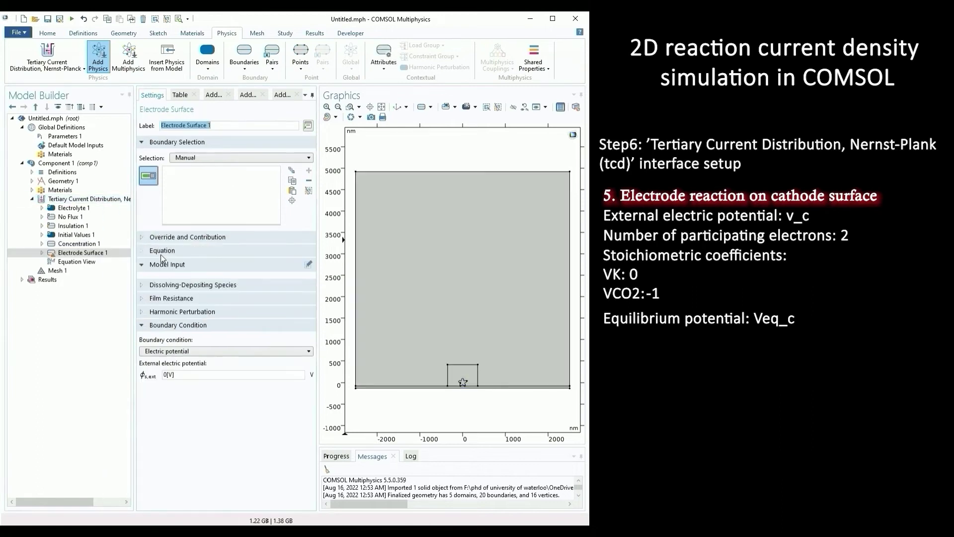
left_click(227, 126)
left_click_drag(227, 125, 153, 125)
type("Ca")
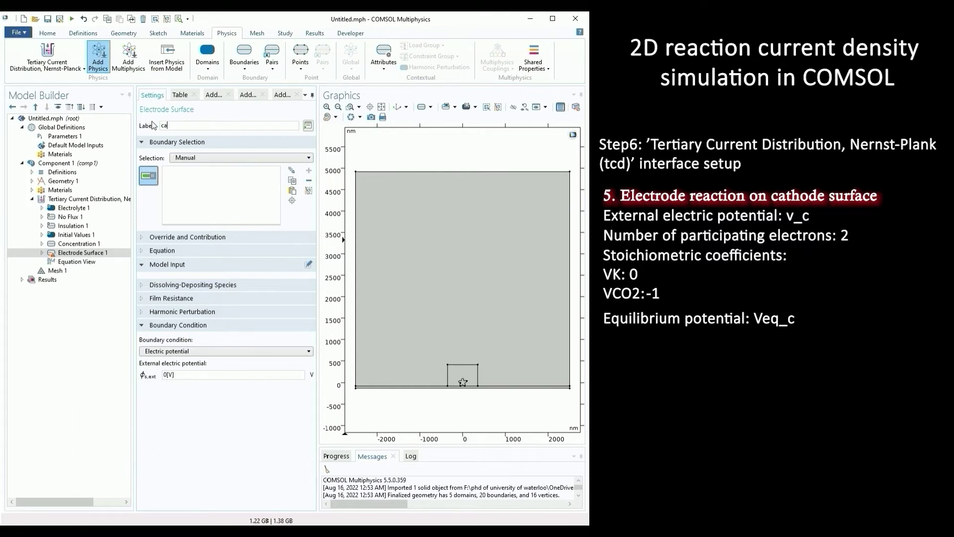
type("thode surface")
left_click(189, 157)
left_click(194, 192)
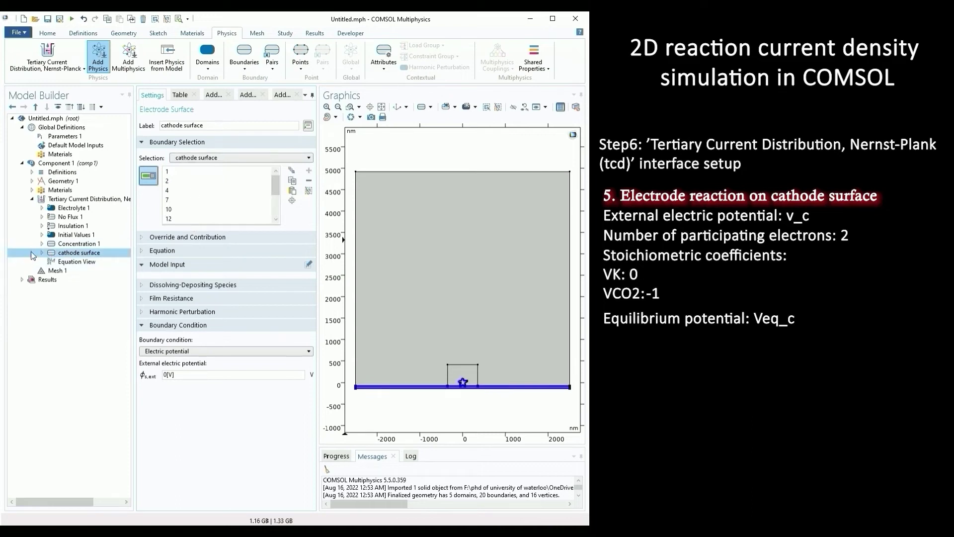
Set the external electric potential of the cathode surface boundary condition to v_c.
left_click(184, 376)
key("BackSpace")
key("BackSpace")
key("BackSpace")
key("BackSpace")
Set Electrode Reaction 1 under the cathode surface to 2 participating electrons and a CO2 stoichiometric coefficient of -1.
left_click(42, 252)
left_click(64, 262)
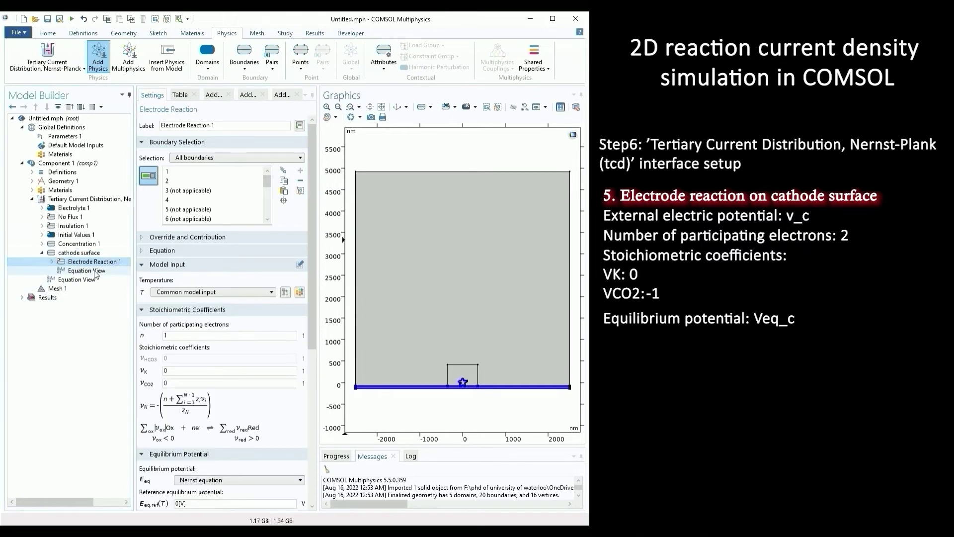
double_click(179, 336)
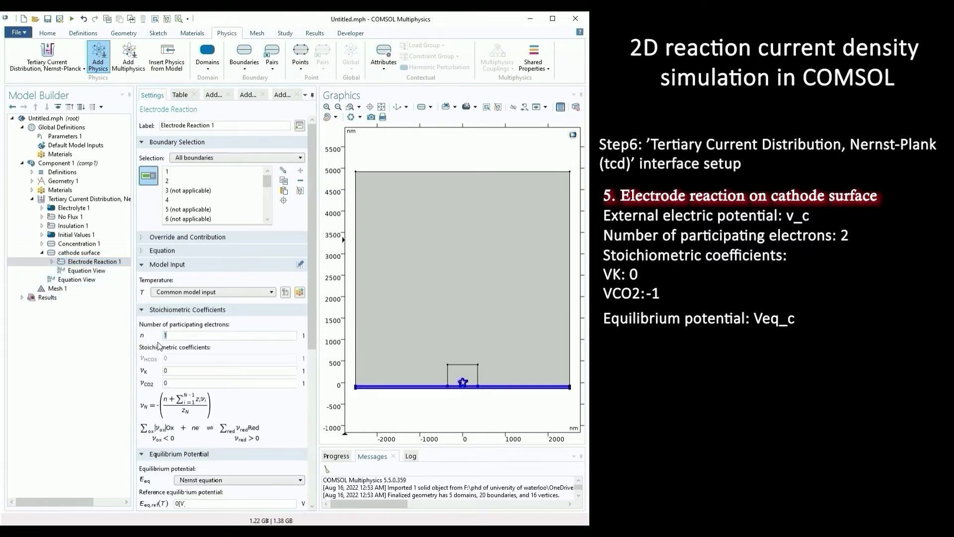
type("2")
type("-1")
Switch the equilibrium potential of Electrode Reaction 1 to User defined and set it to Veq_c.
scroll(201, 431, "down", 3)
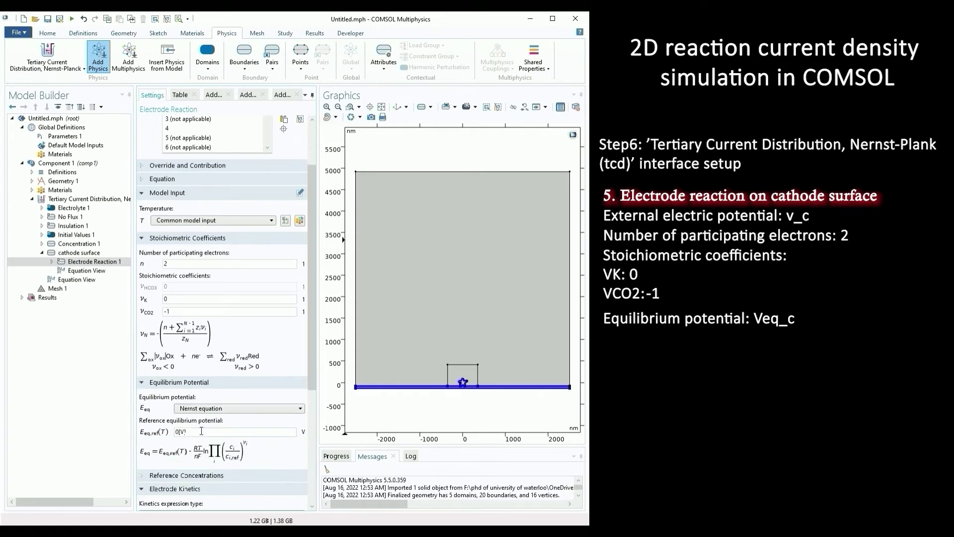
left_click(201, 409)
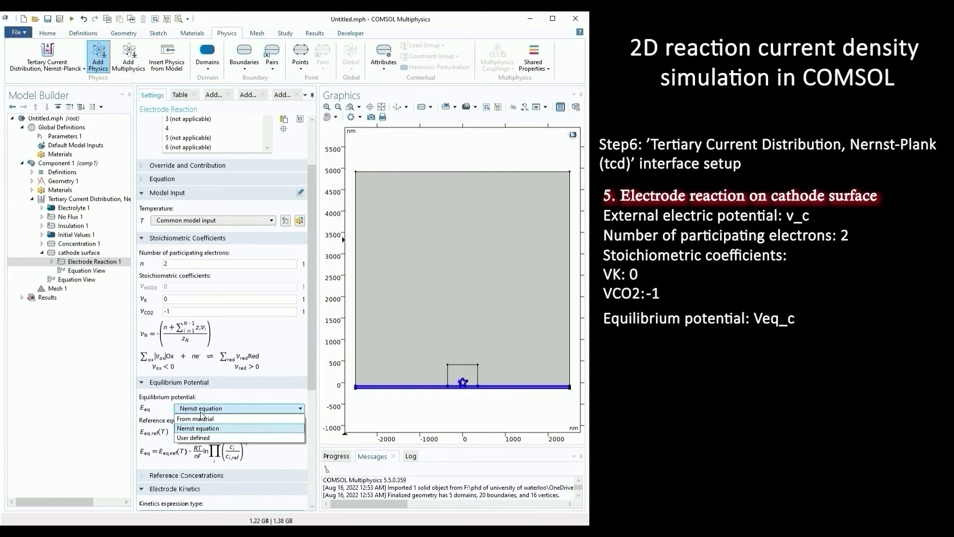
left_click(207, 437)
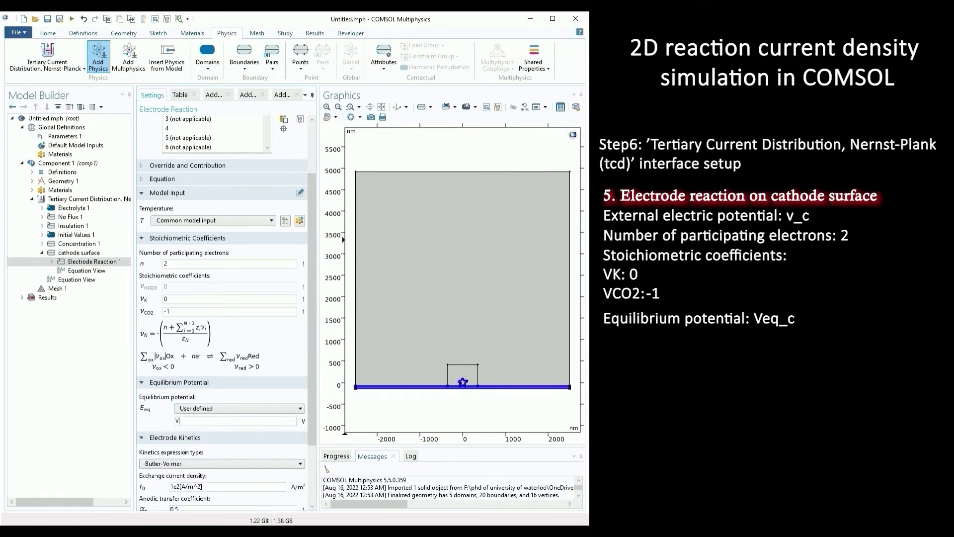
type("Veq_c")
Set the kinetics expression type of Electrode Reaction 1 to Concentration dependent kinetics.
scroll(182, 402, "down", 1)
scroll(181, 402, "down", 1)
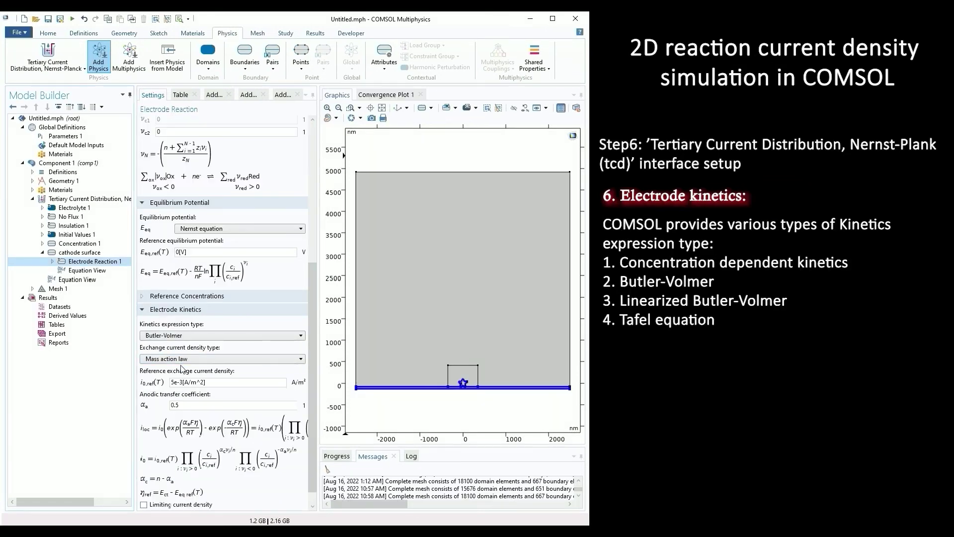
left_click(182, 336)
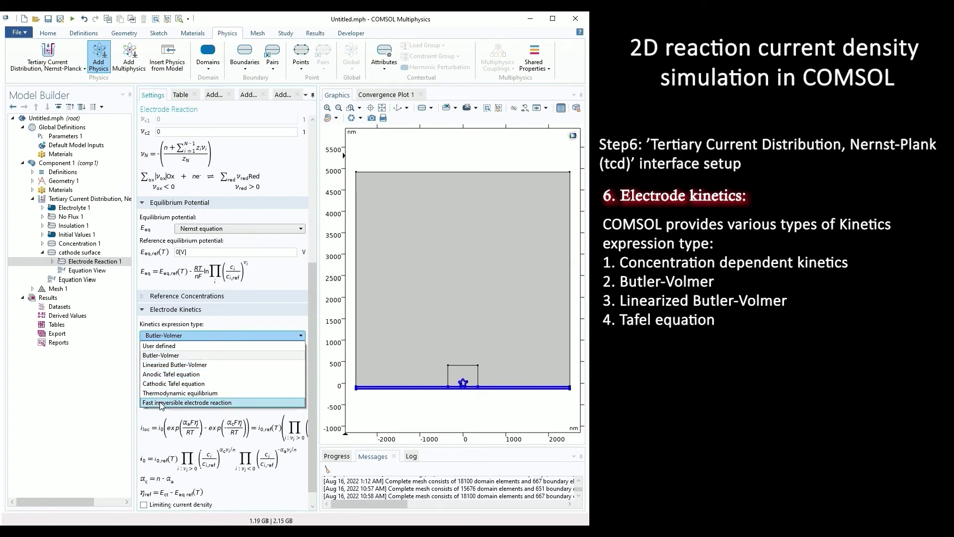
left_click(43, 256)
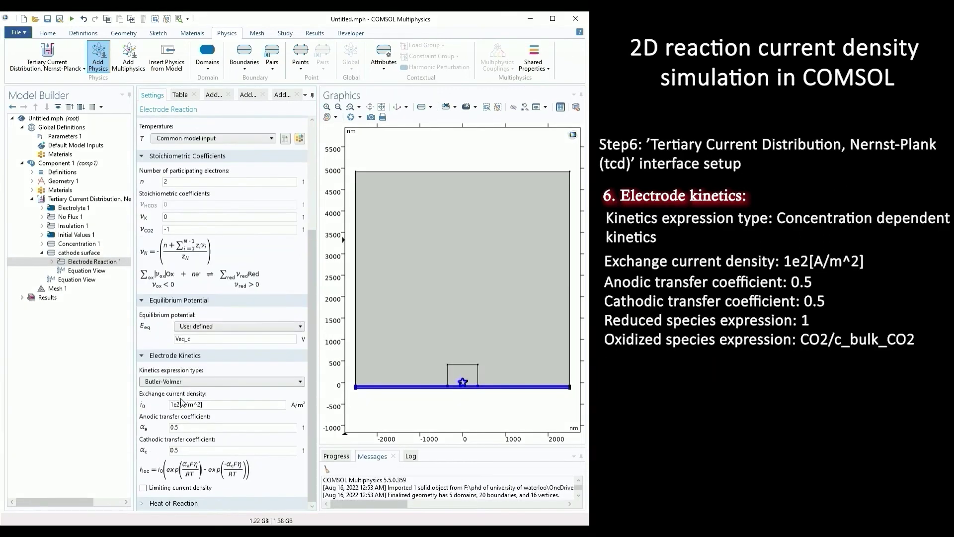
left_click(194, 382)
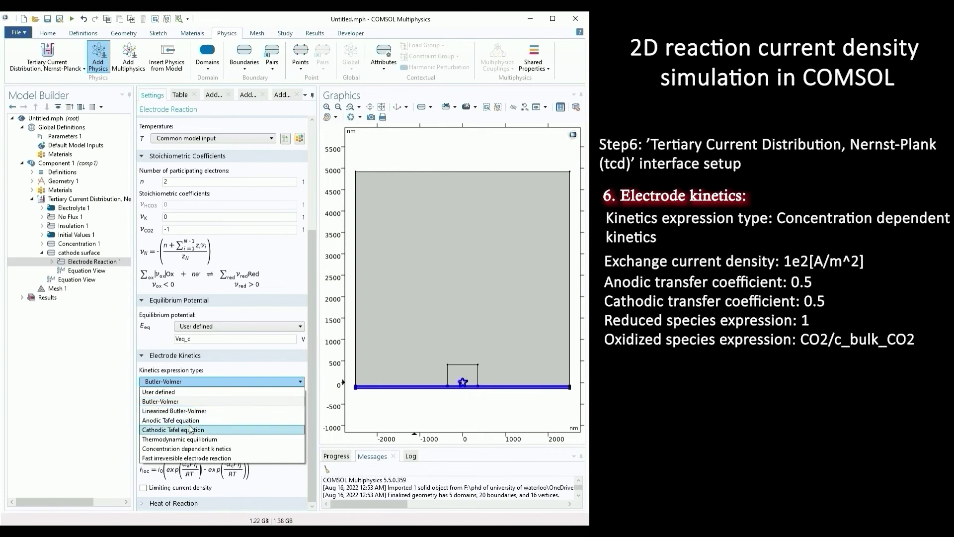
left_click(192, 449)
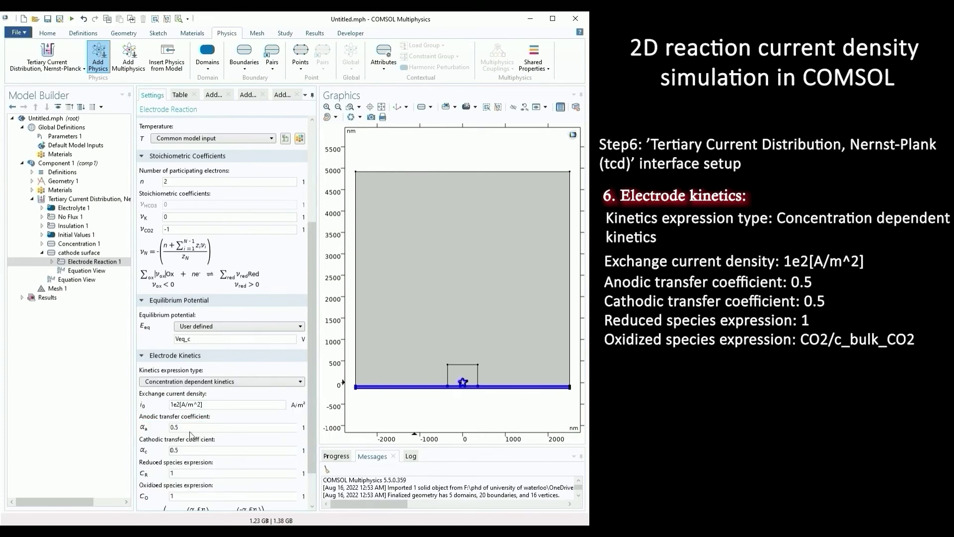
Set the oxidized species expression in the electrode kinetics of Electrode Reaction 1 to CO2/c_bulk_CO2.
scroll(244, 398, "down", 1)
scroll(245, 394, "down", 1)
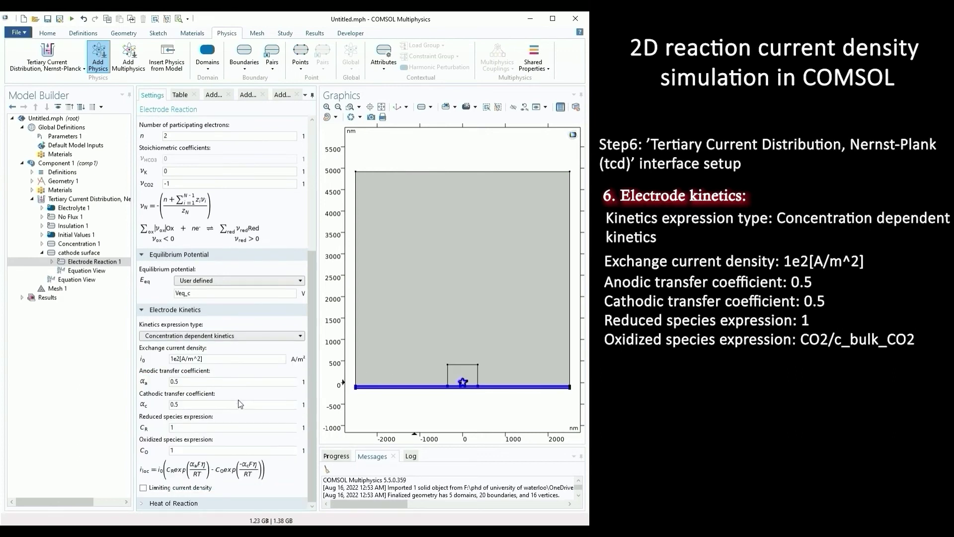
left_click(208, 450)
type("CO")
type("2/c_bulk_CO@")
left_click(42, 253)
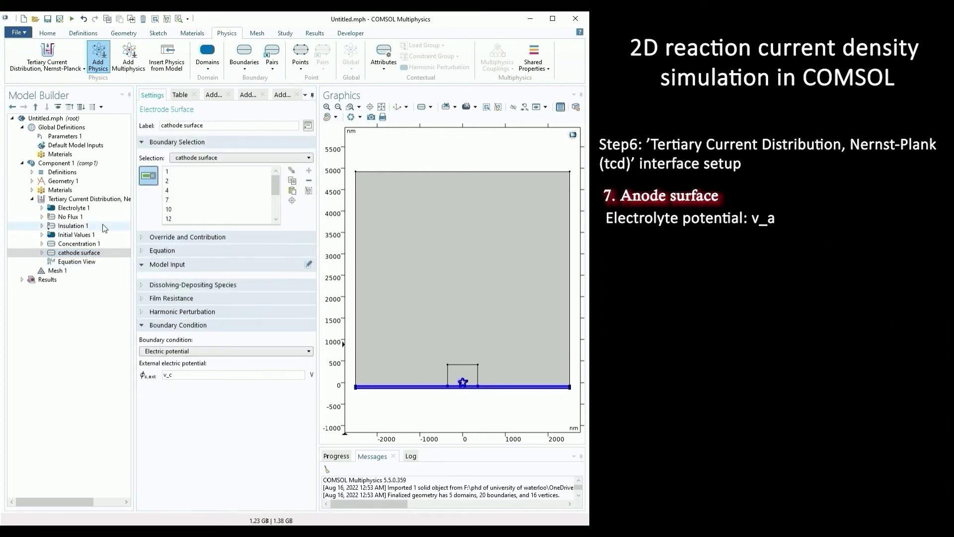
Add an Electrode Surface condition to the Tertiary Current Distribution, Nernst-Planck interface and label it "Anode surface".
left_click(87, 198)
right_click(86, 200)
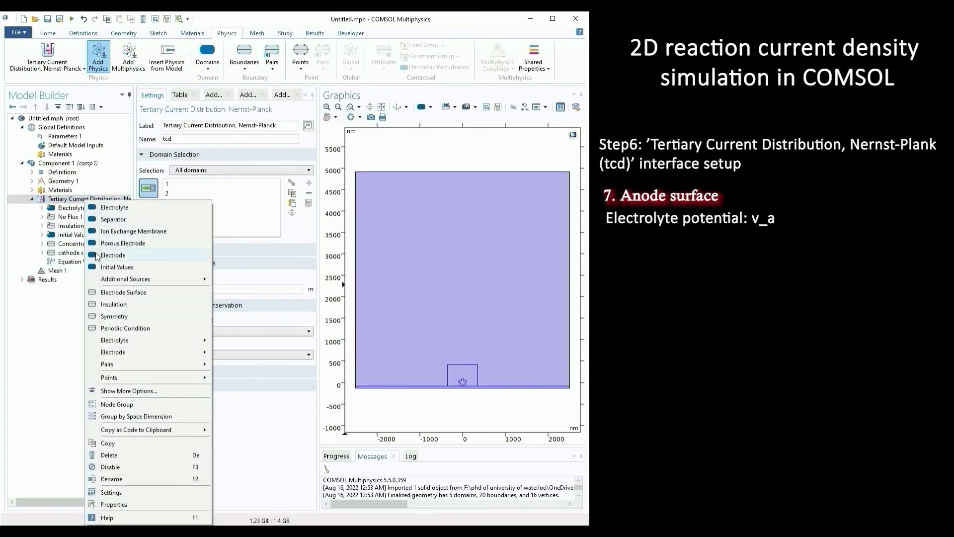
left_click(123, 293)
type("A")
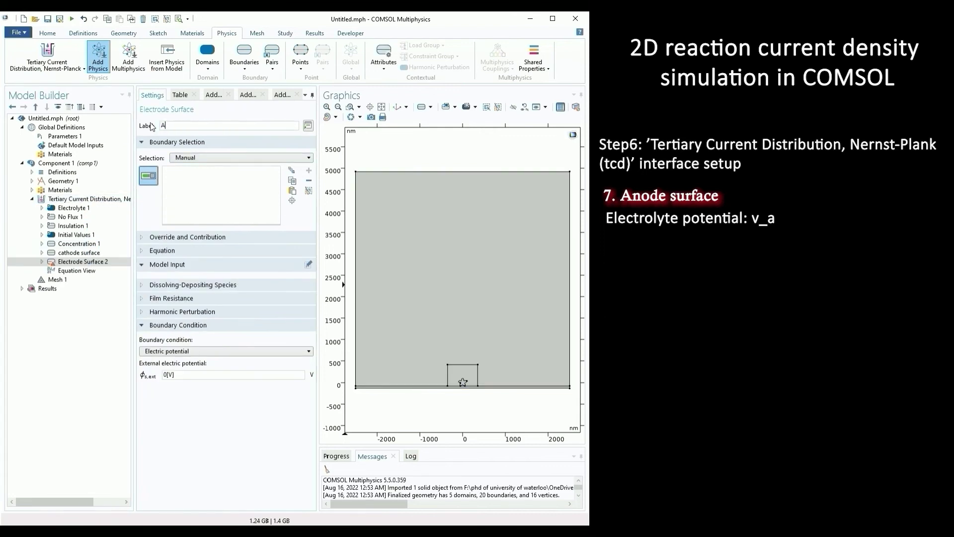
type("node surface")
Assign the anode surface selection to the Anode surface condition and set its external electric potential to v_a.
left_click(206, 159)
left_click(209, 196)
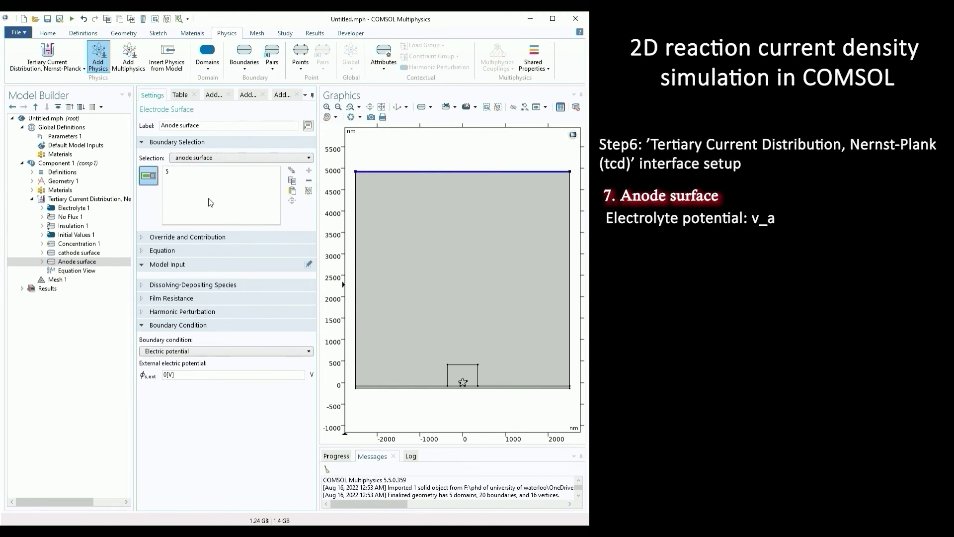
triple_click(202, 375)
type("v_a")
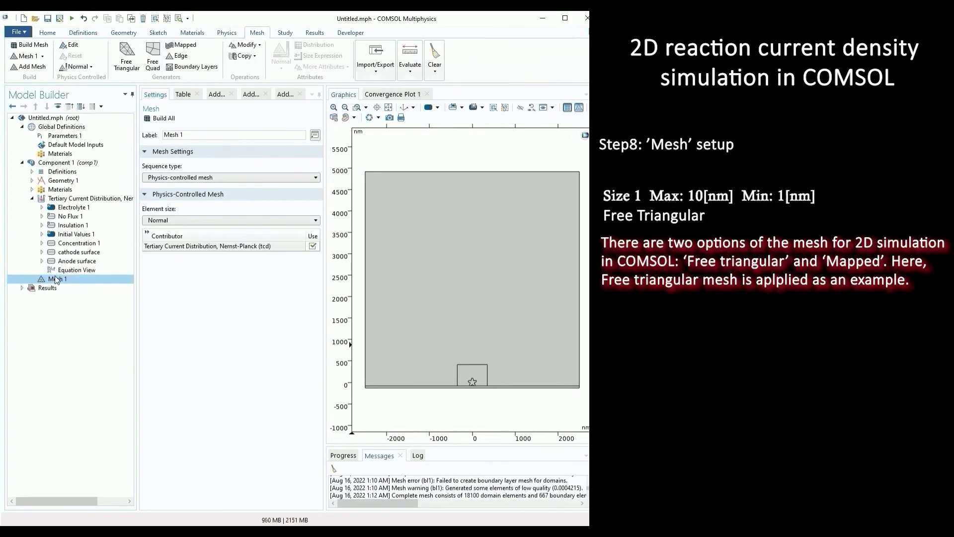
Add a Size node to Mesh 1 and apply it at domain level to the small square around the nanostar.
right_click(56, 279)
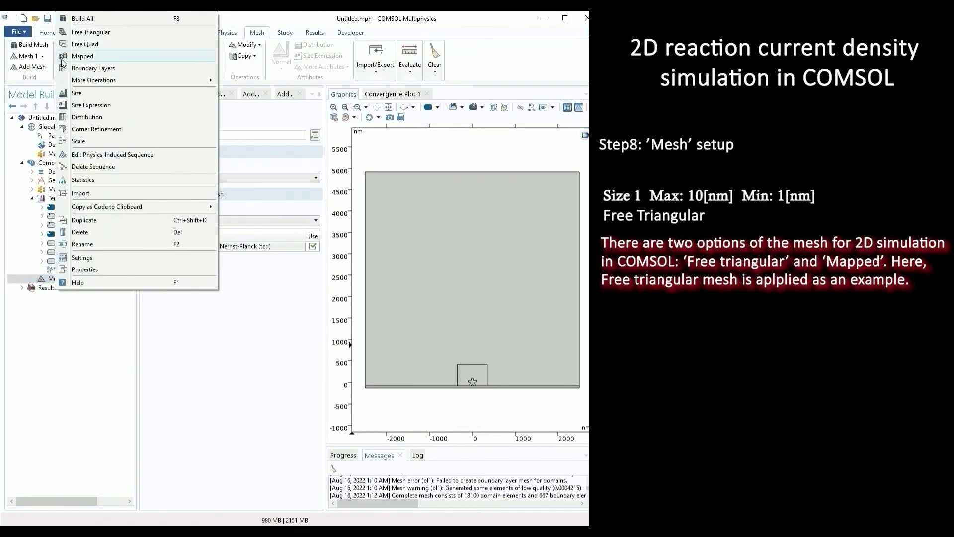
left_click(77, 93)
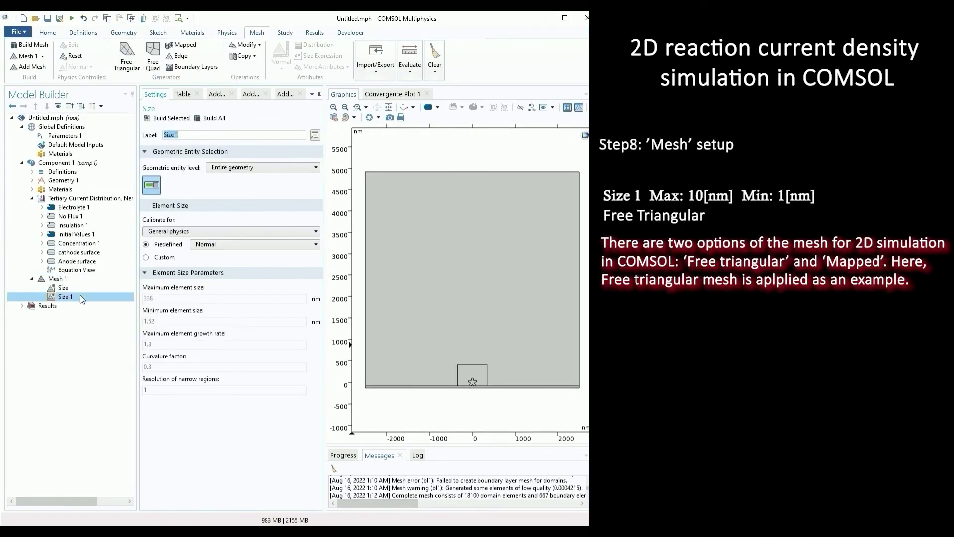
left_click(245, 168)
left_click(245, 183)
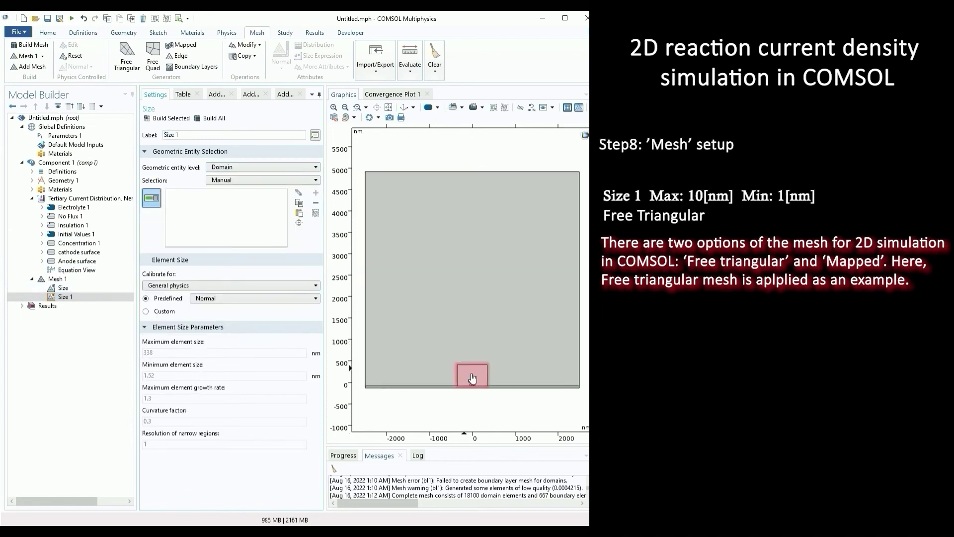
left_click(472, 376)
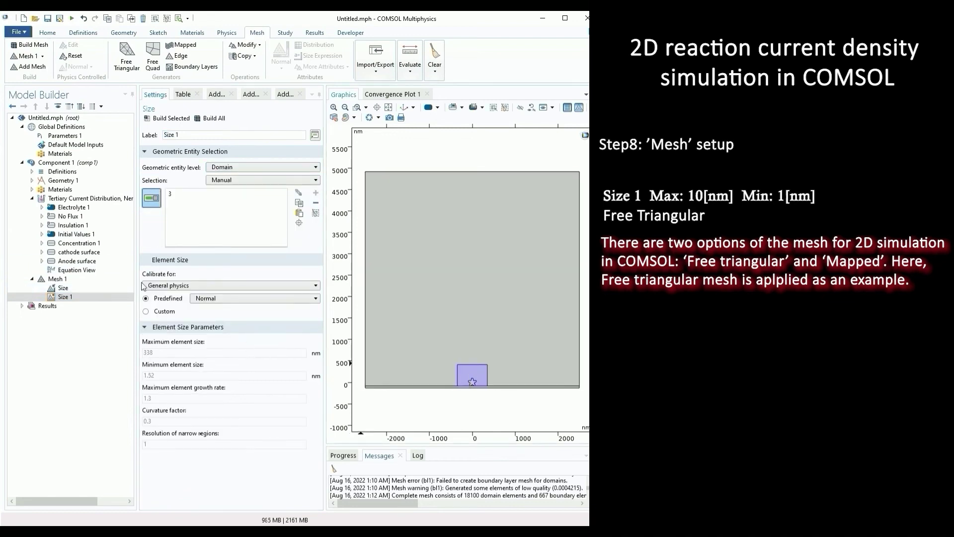
Switch Size 1 to custom element sizing, with a maximum element size of 10 nm and a minimum of 1 nm.
left_click(146, 311)
left_click(146, 341)
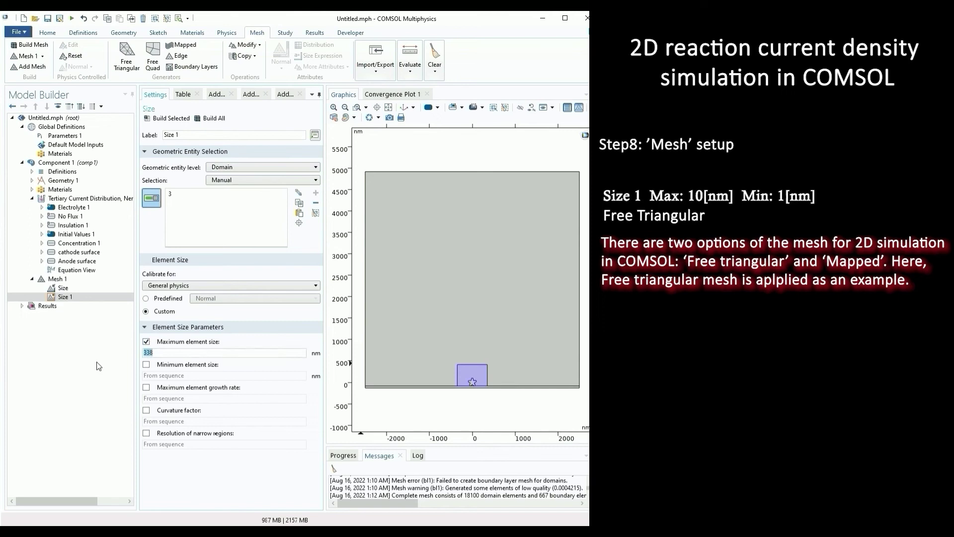
left_click(146, 365)
Add a Free Triangular mesh for the remaining geometry under Mesh 1 and build it.
left_click(75, 281)
right_click(76, 281)
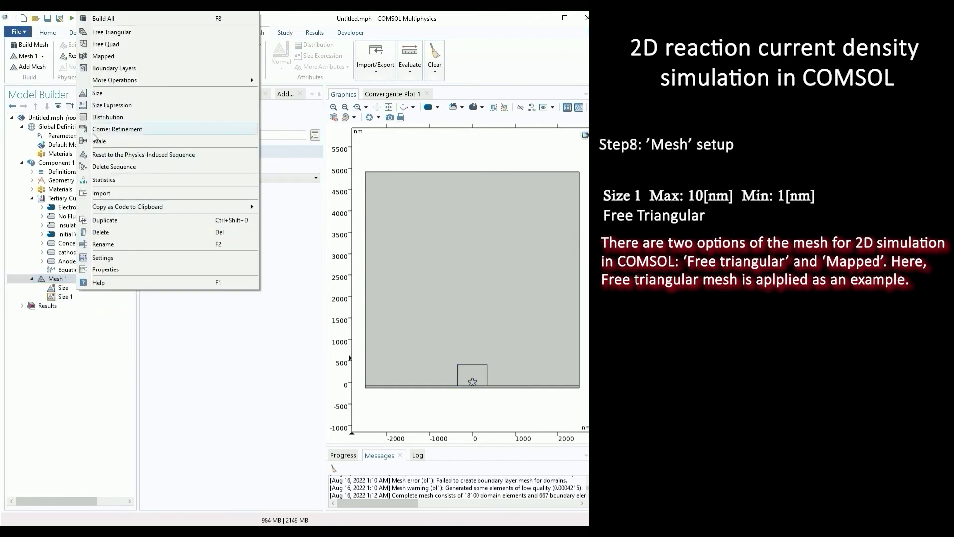
left_click(111, 32)
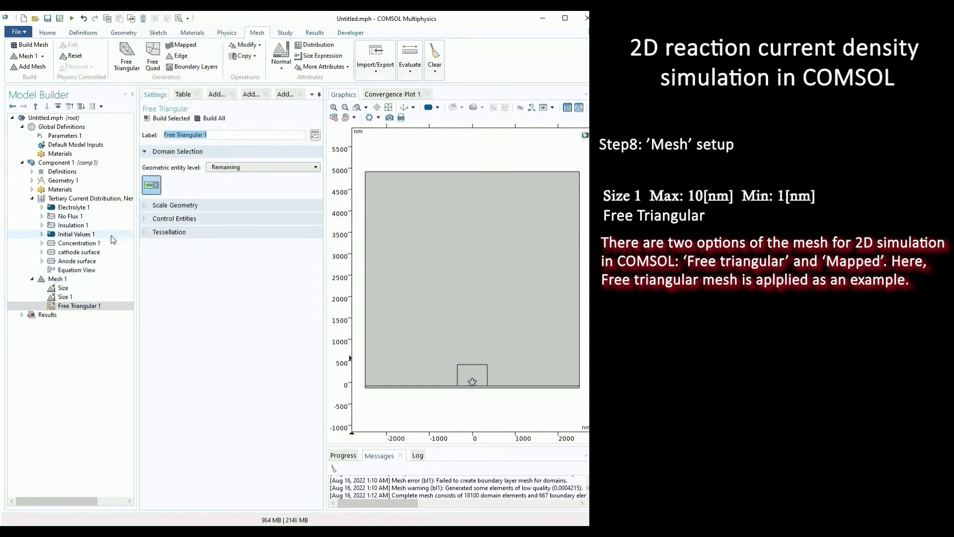
left_click(190, 121)
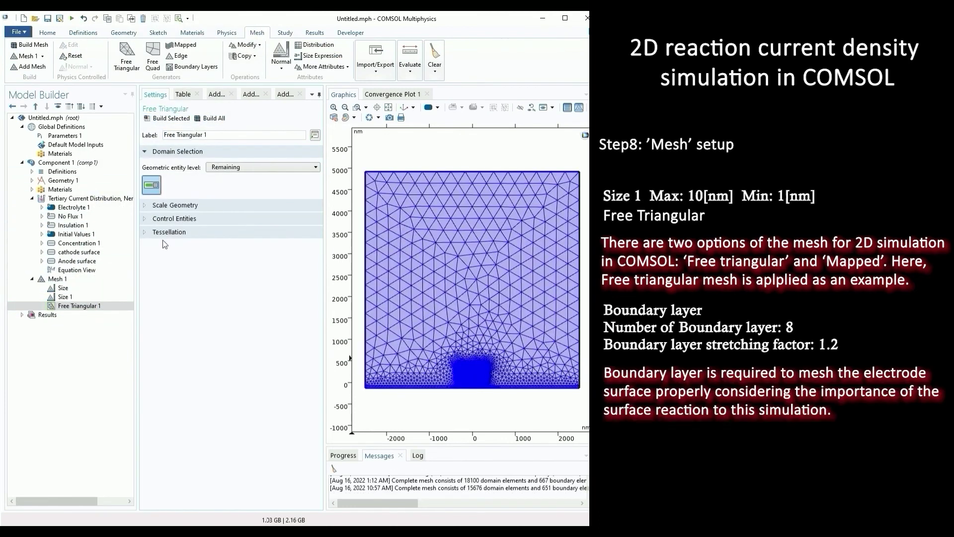
Add a Boundary Layers node to Mesh 1 and open its Boundary Layer Properties.
left_click(85, 281)
right_click(85, 281)
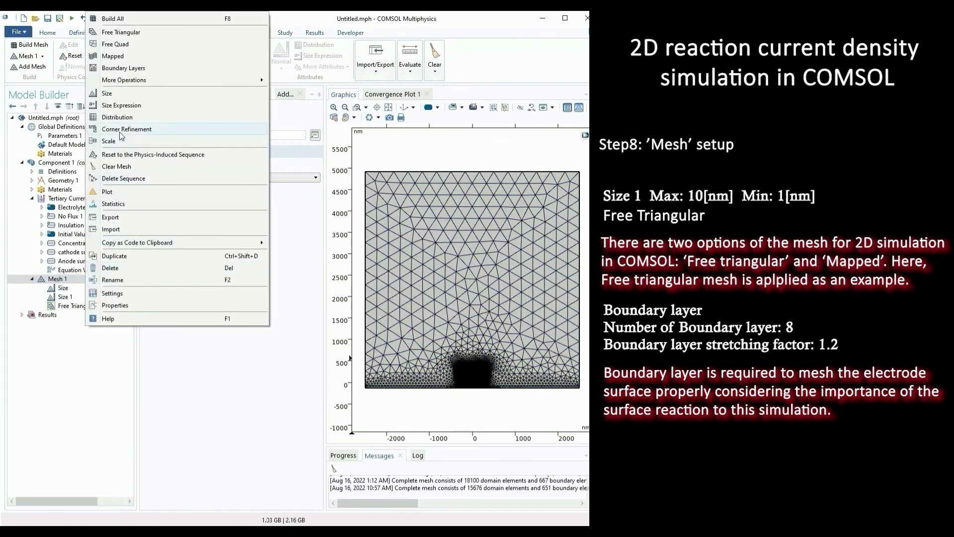
left_click(124, 68)
left_click(97, 324)
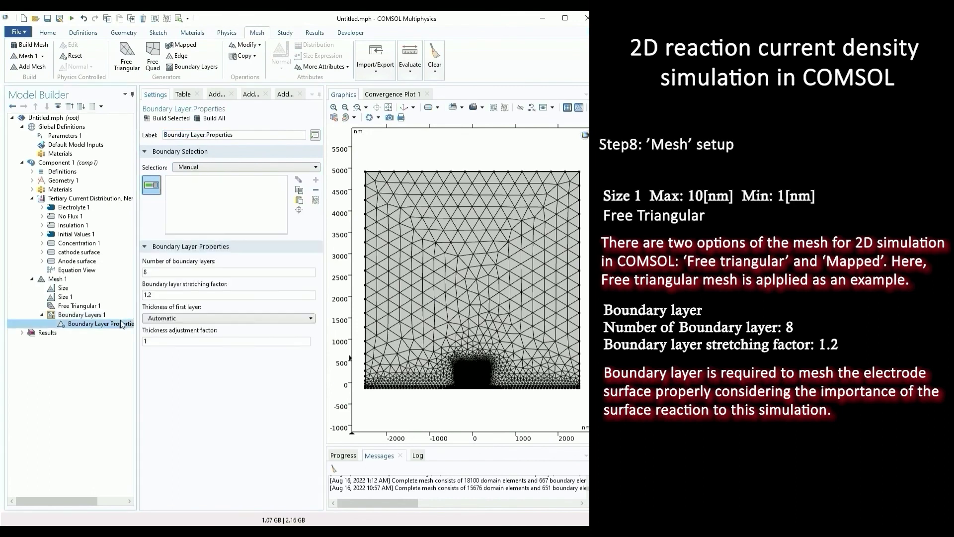
Apply the boundary layers to the nanostar surface and the upper anode boundary, and build the complete mesh.
left_click(244, 167)
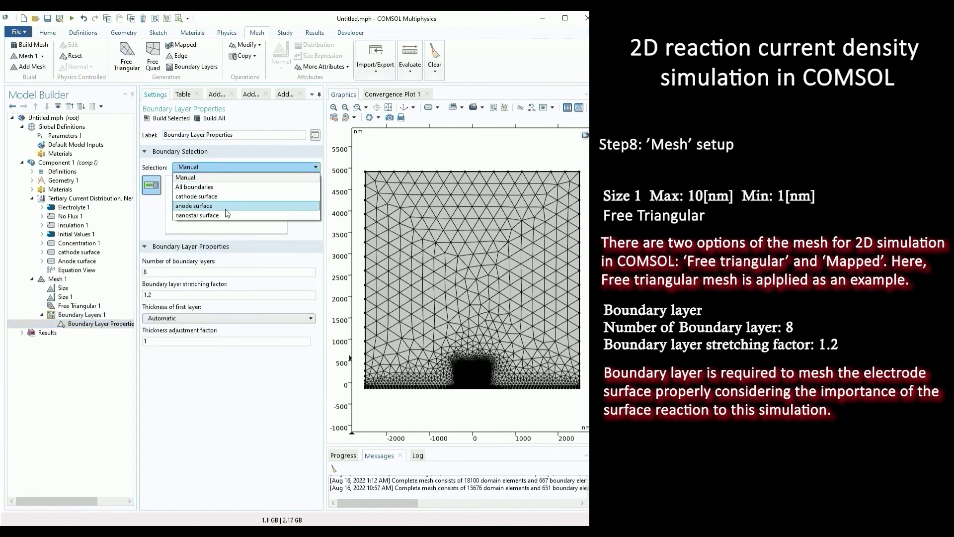
left_click(225, 213)
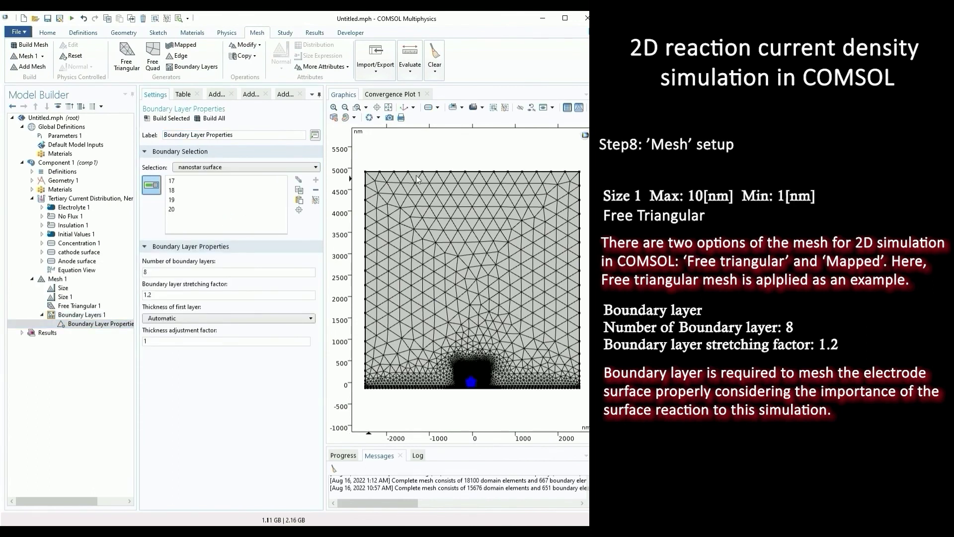
left_click(435, 171)
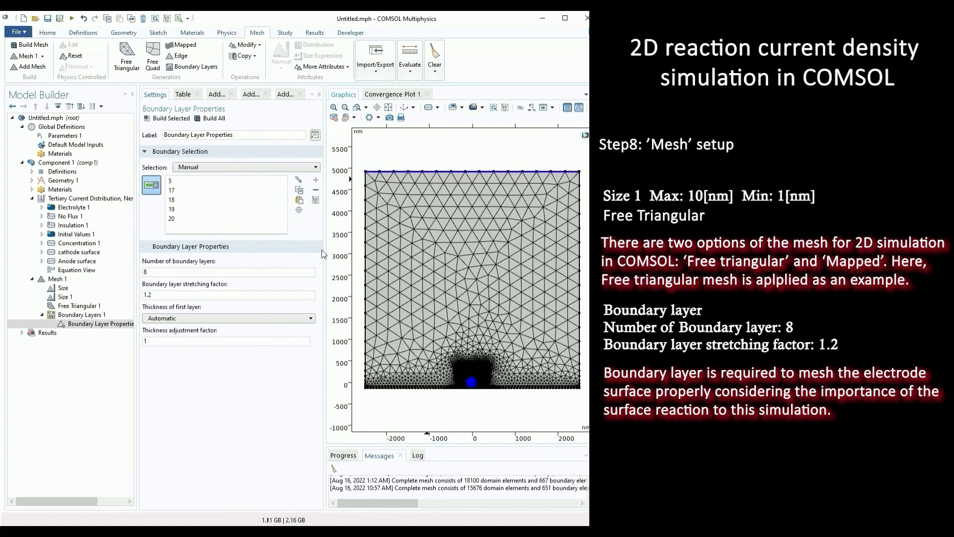
left_click(203, 120)
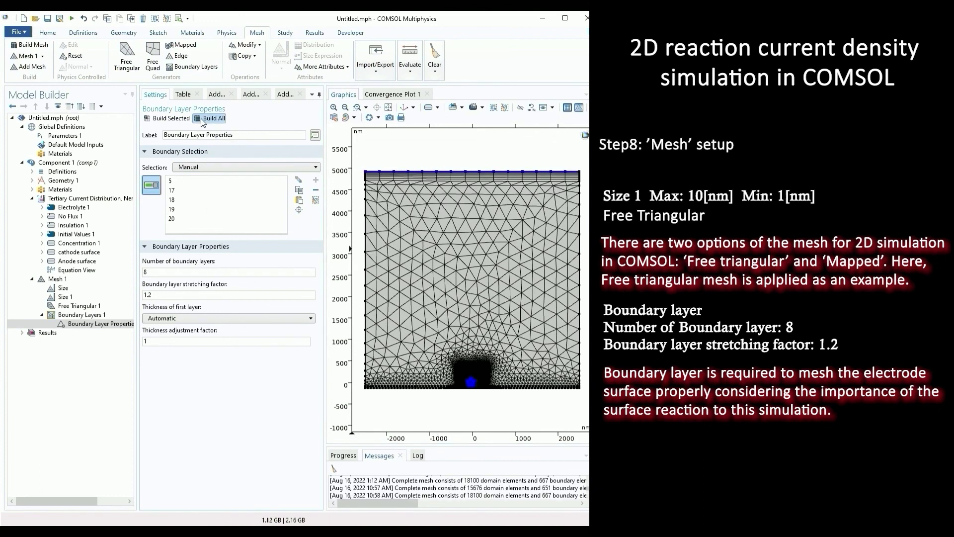
left_click(32, 280)
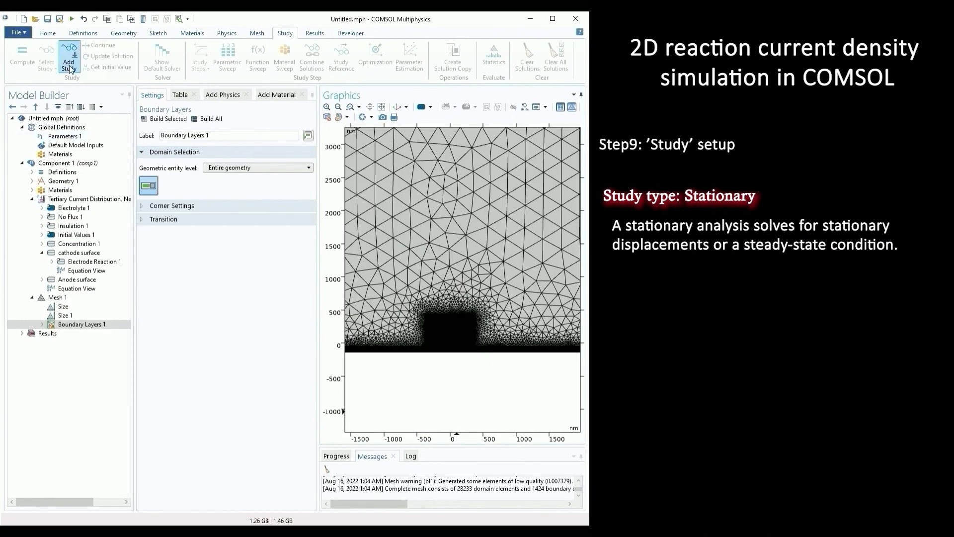
Add a Stationary study to the model and compute it.
left_click(69, 58)
left_click(183, 144)
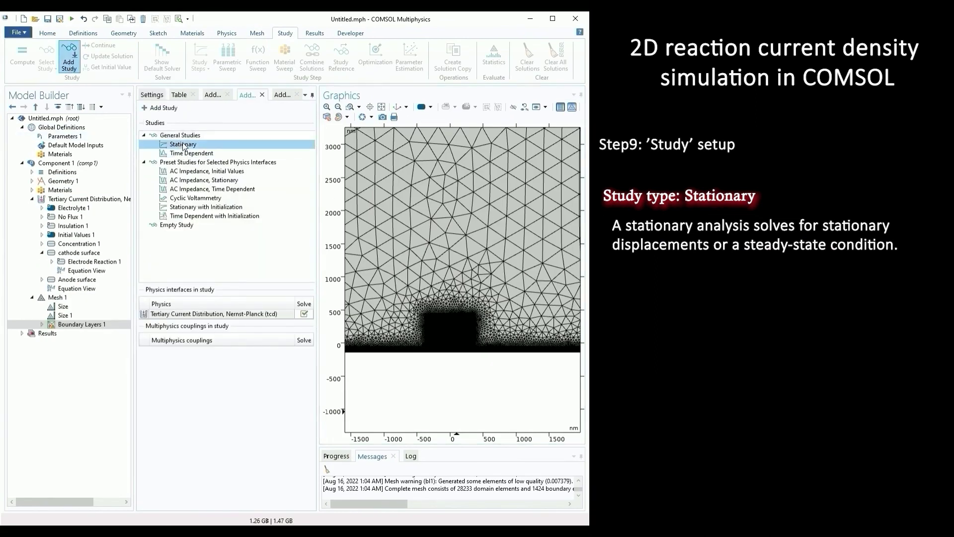
double_click(183, 144)
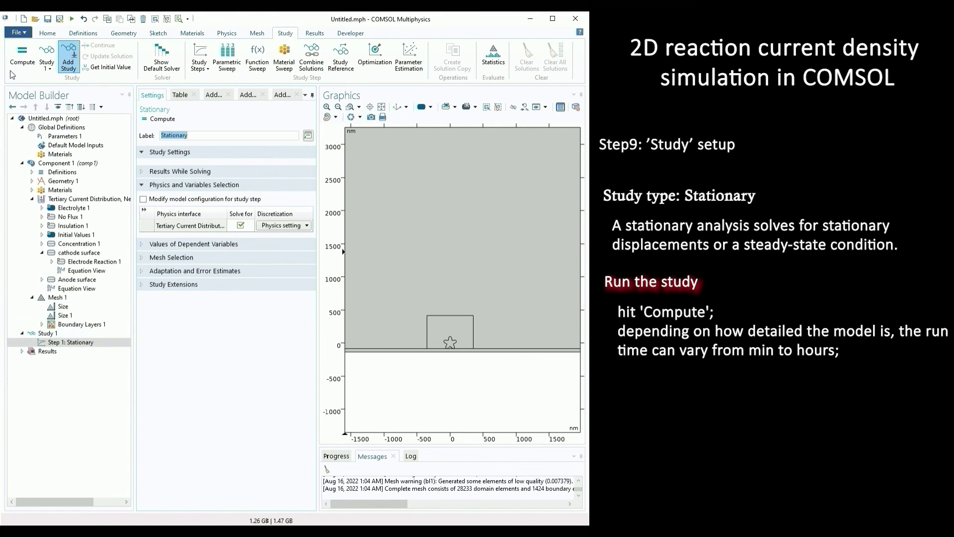
left_click(22, 53)
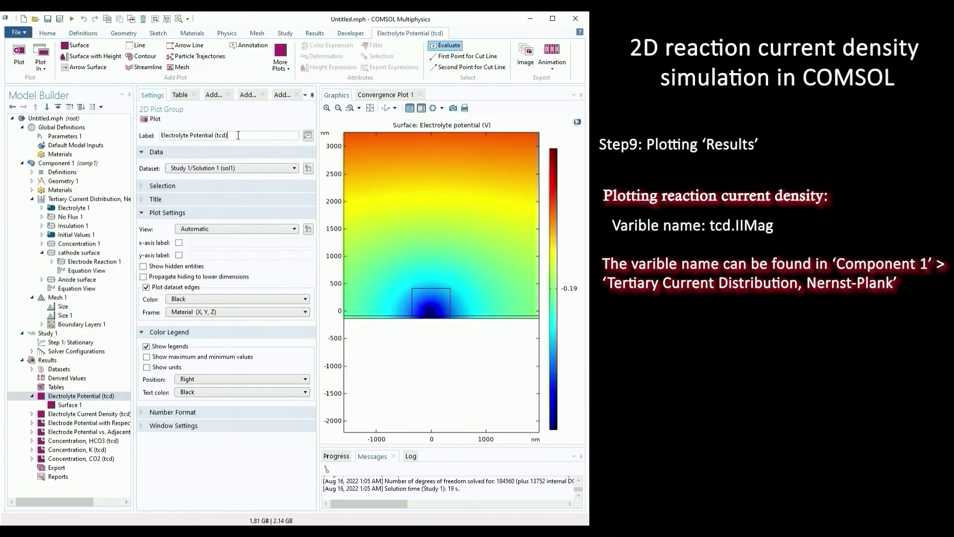
Rename the Electrolyte Potential plot group to "current density" and set its Surface 1 expression to tcd.IlMag, the electrolyte current density magnitude.
left_click_drag(228, 139, 179, 142)
type("current density")
left_click(70, 404)
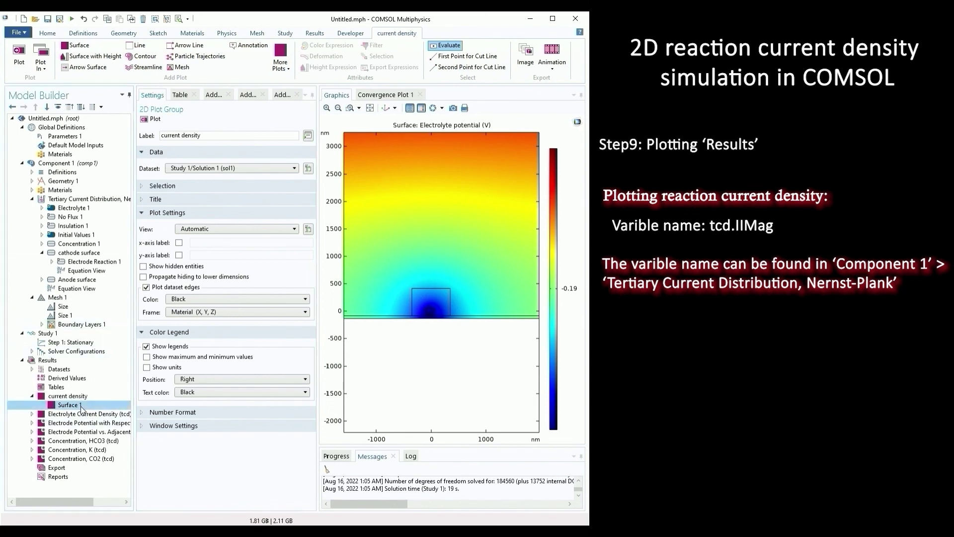
left_click(301, 186)
left_click(321, 283)
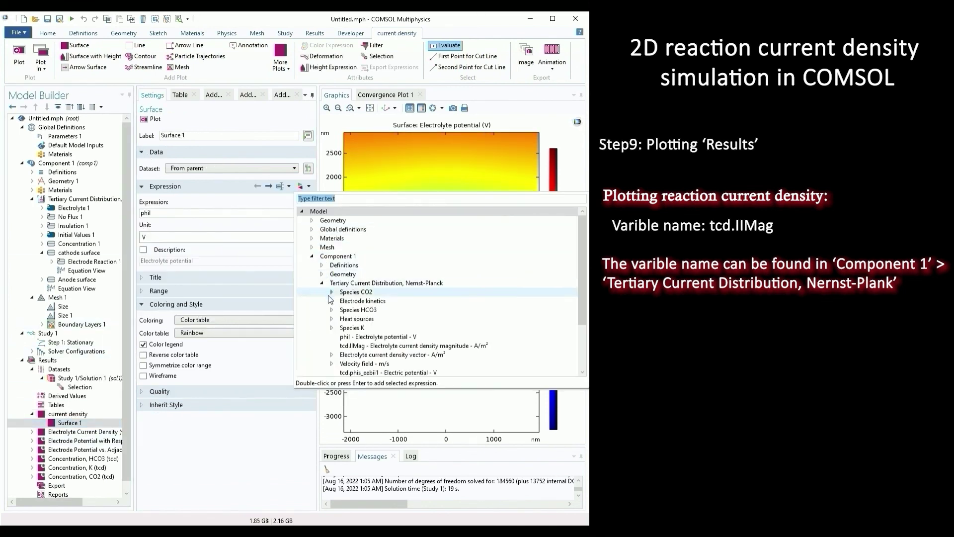
scroll(358, 308, "down", 1)
double_click(362, 323)
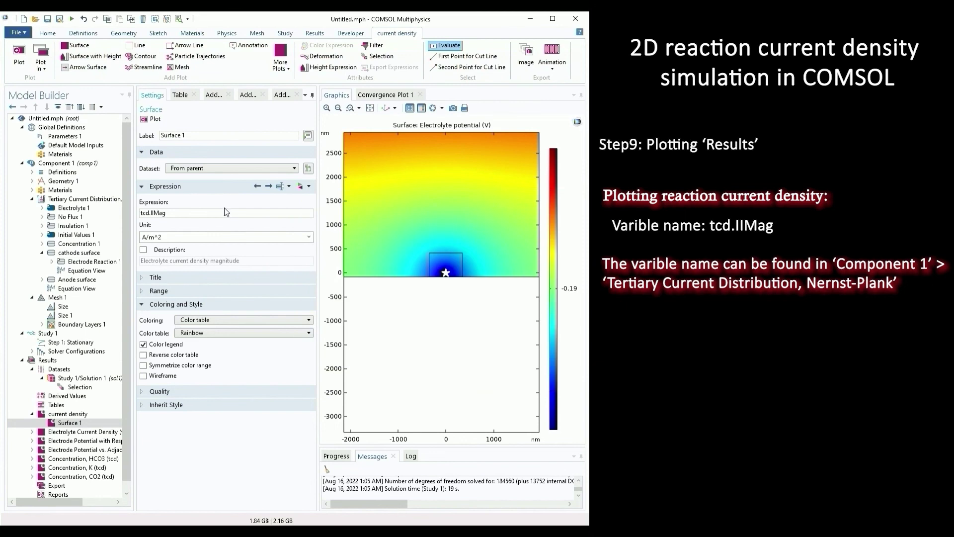
Plot the electrolyte current density magnitude and show the area around the nanostar up close.
left_click(152, 119)
left_click_drag(463, 288, 454, 365)
scroll(453, 363, "up", 5)
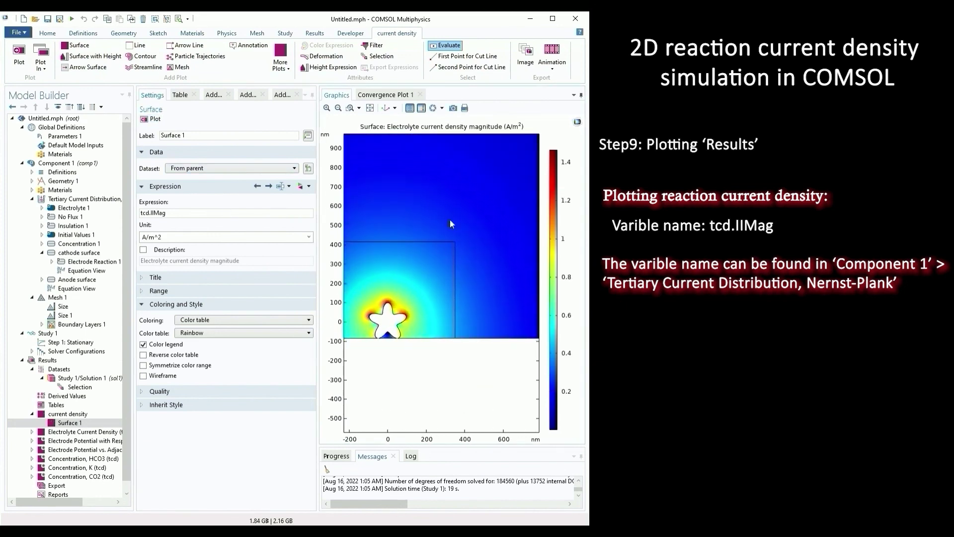